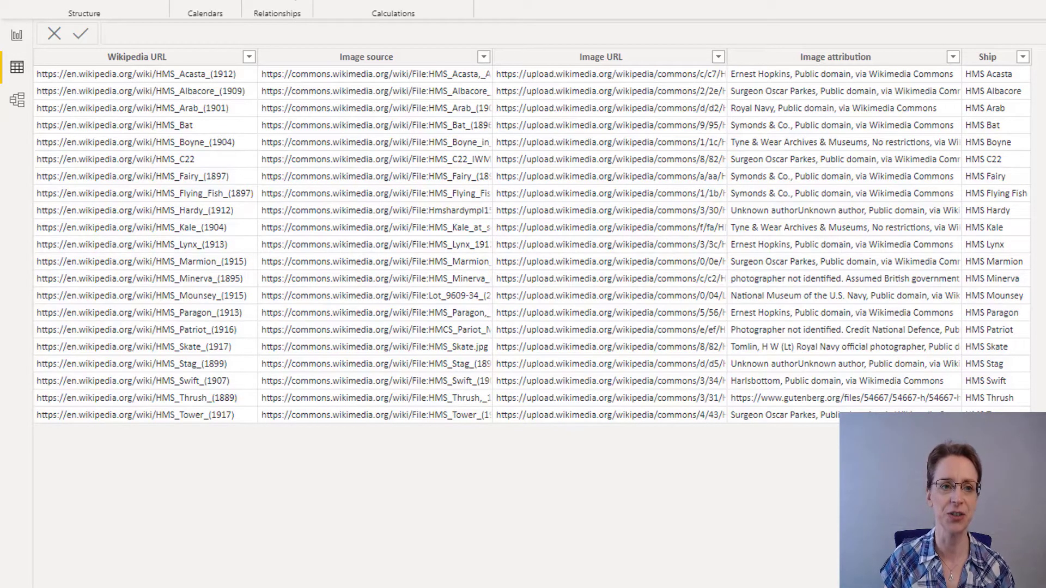
Add a slicer to the report page and fill it with the Ship field from the Ships table.
click(136, 57)
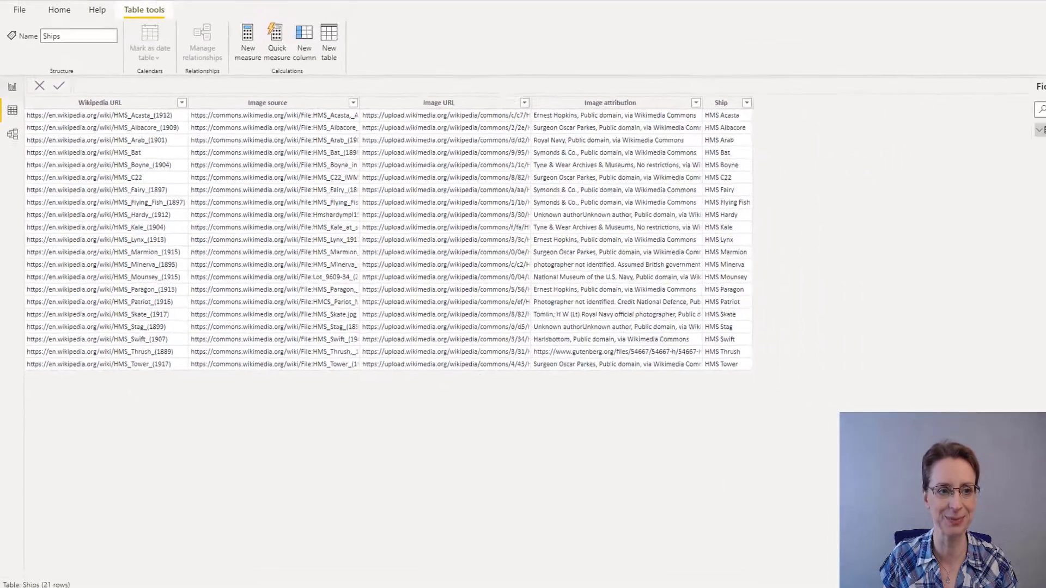
click(17, 35)
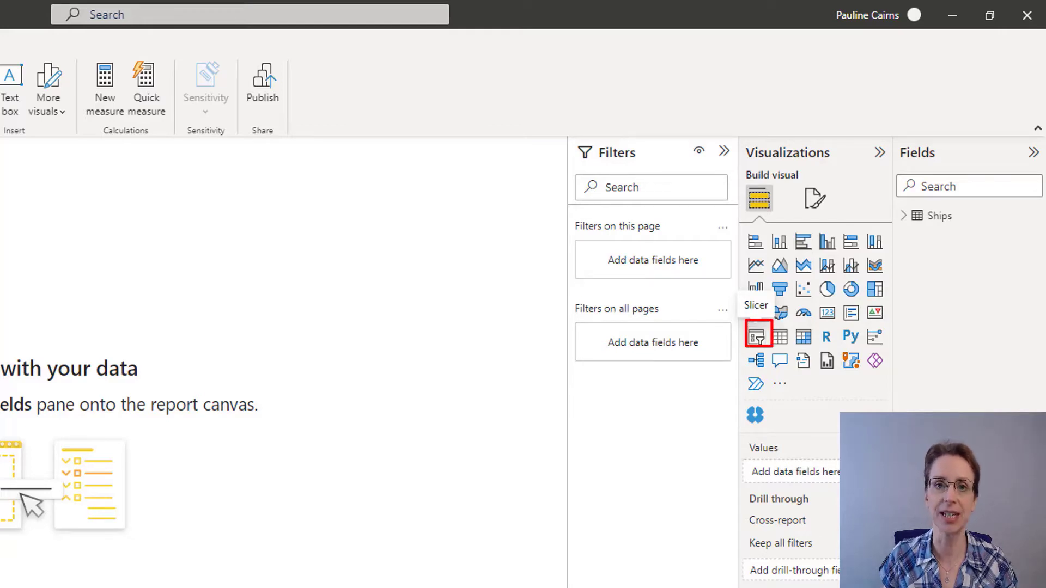
click(756, 337)
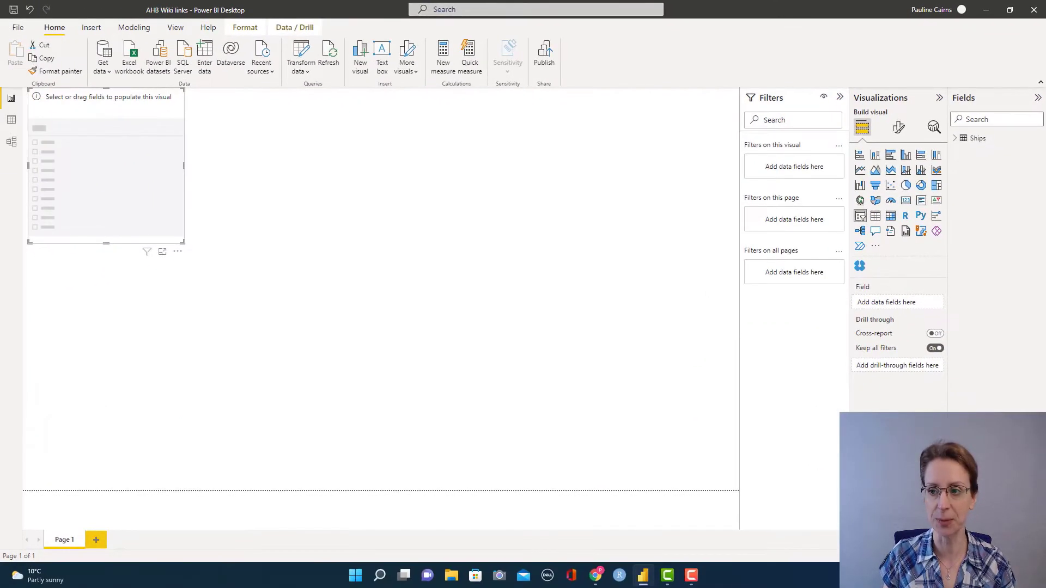
click(975, 138)
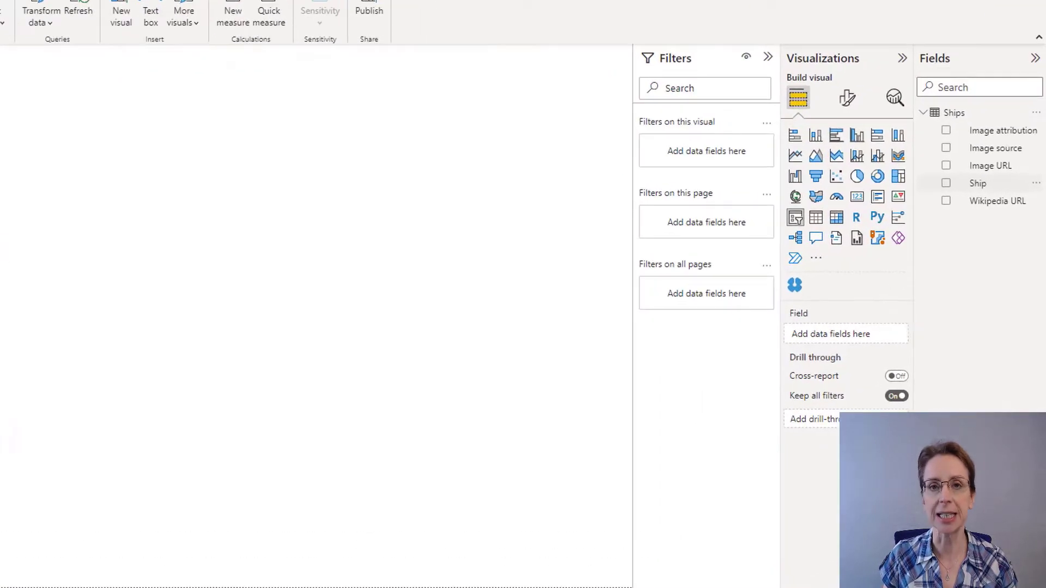
drag(978, 183, 842, 342)
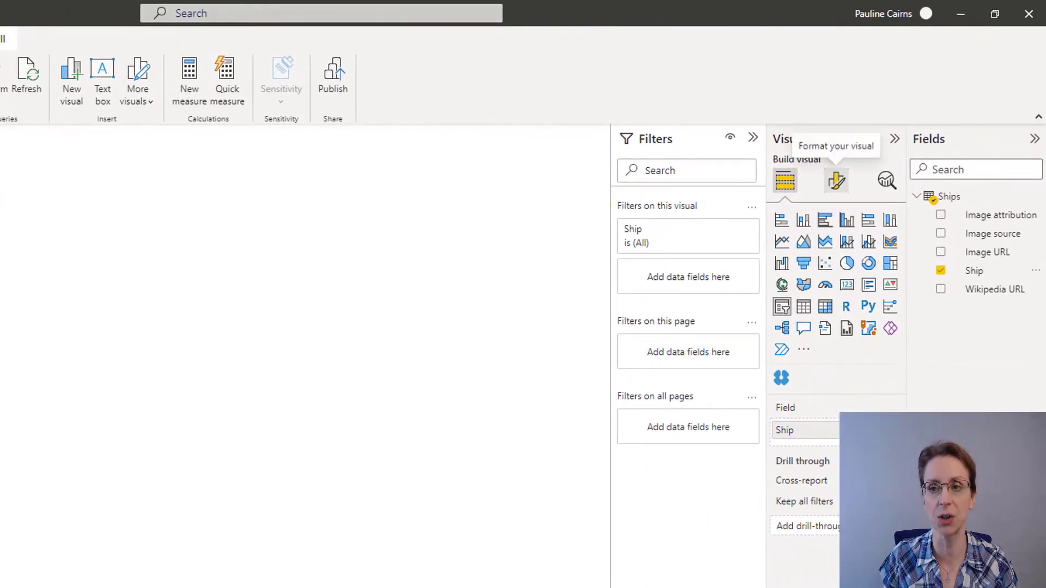
Turn on single select in the Ship slicer's selection settings.
click(836, 180)
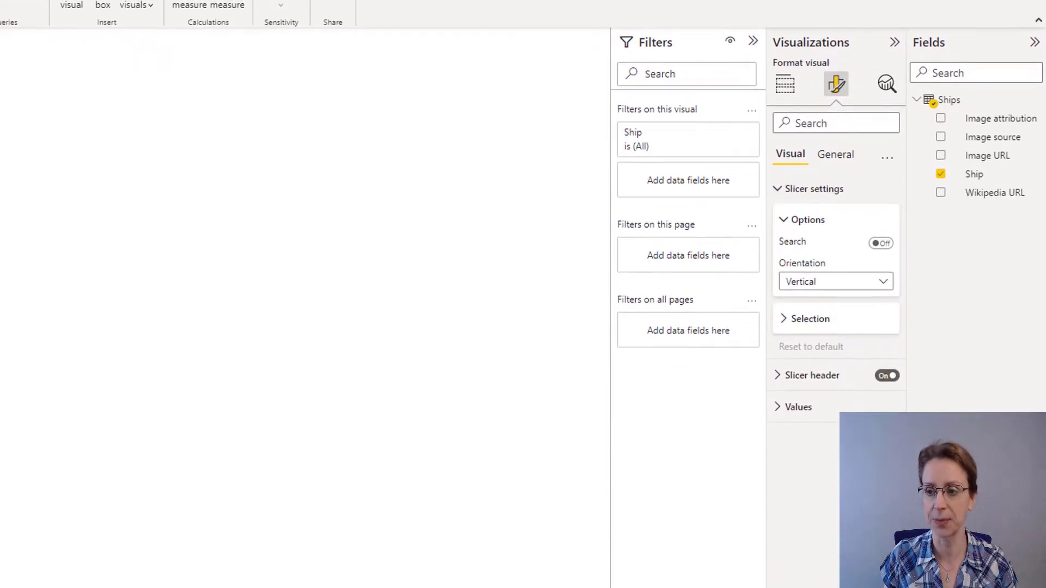
click(810, 415)
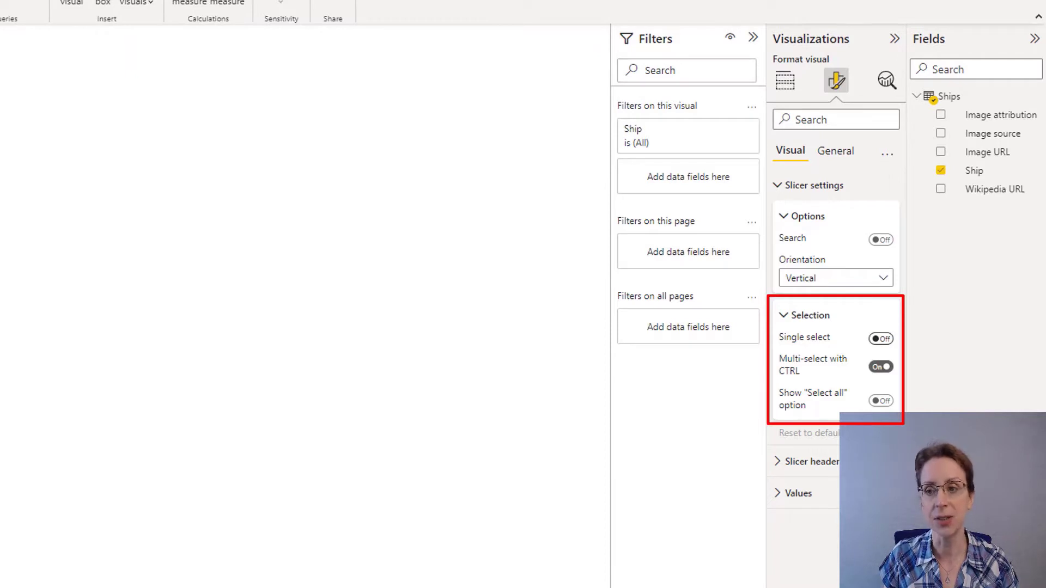
click(880, 339)
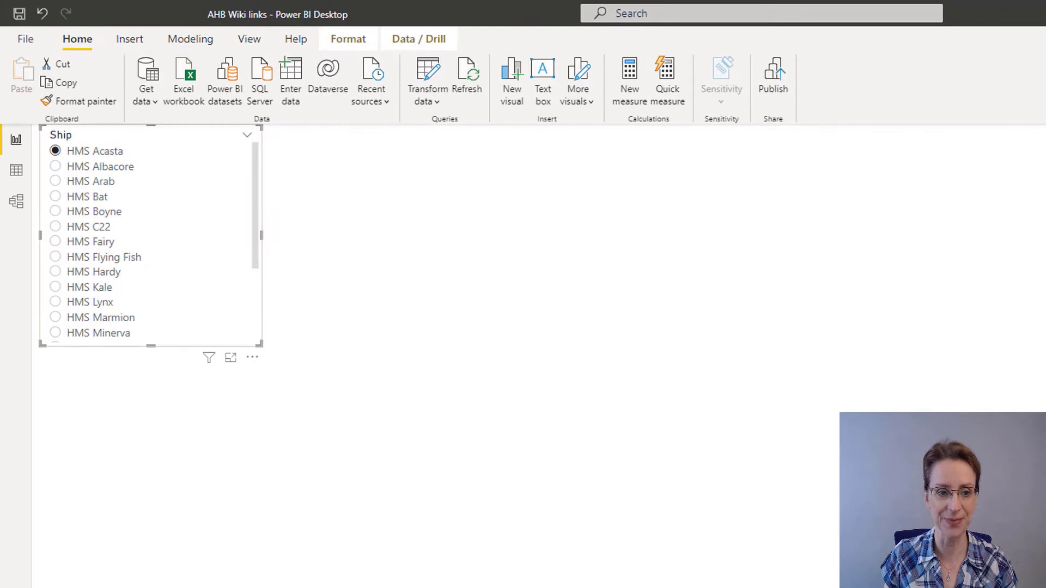
Lengthen the Ship slicer until all the ships fit, and move it inward from the page's upper corner.
drag(151, 345, 151, 545)
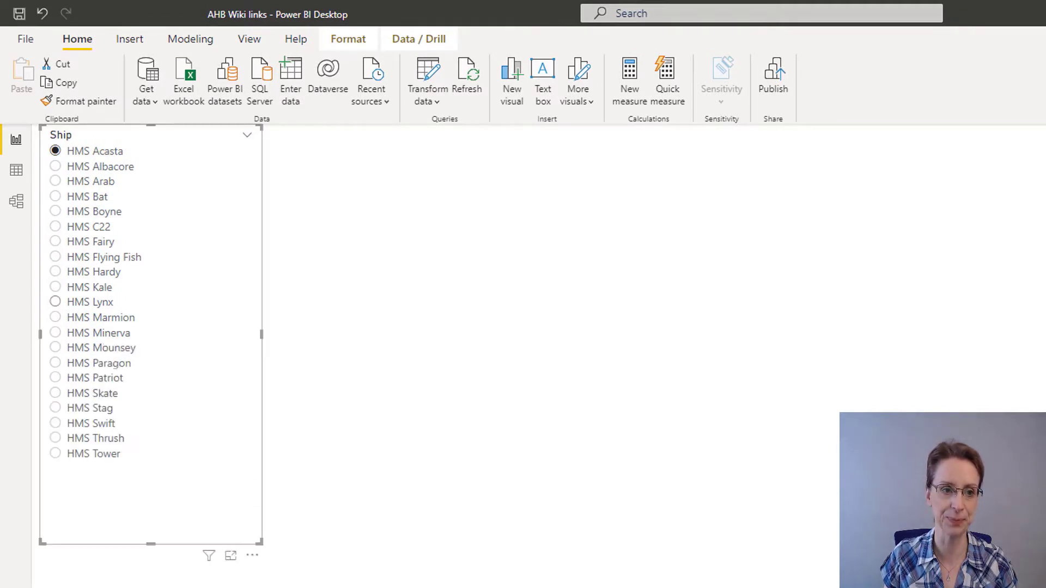
drag(164, 302, 325, 378)
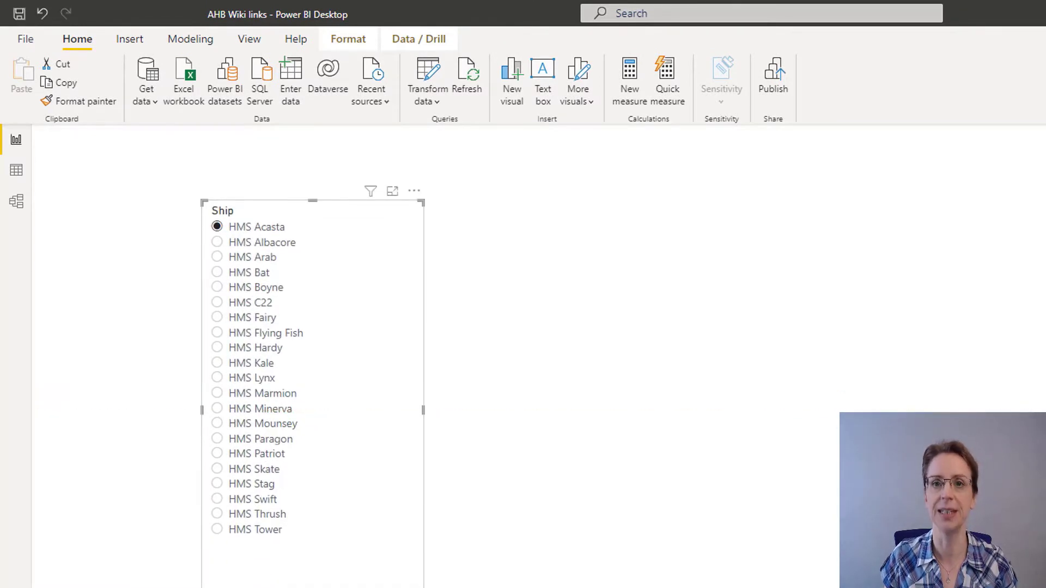
key(Escape)
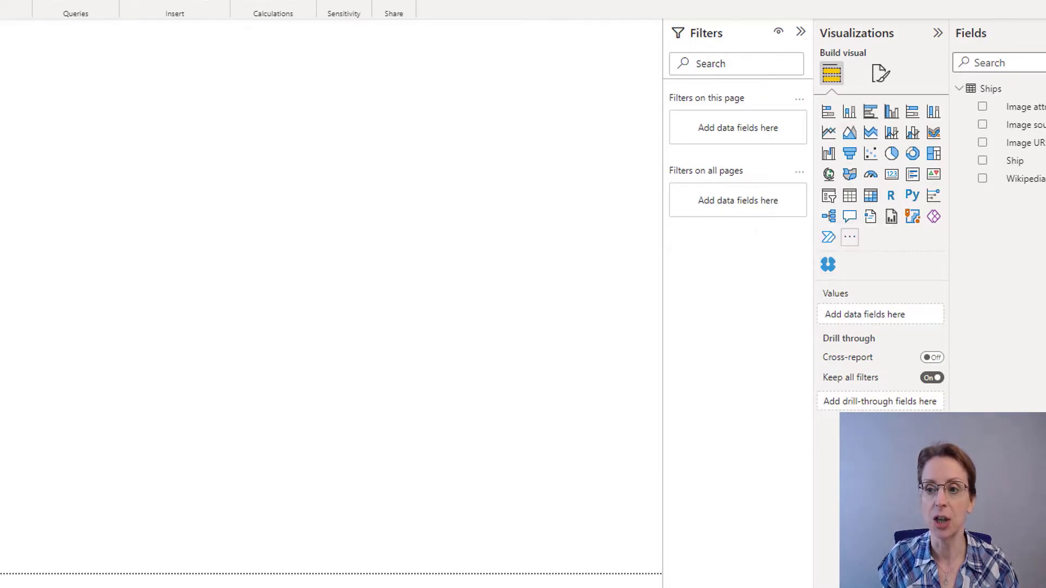
Add an Image by CloudScope visual to the page and place it beside the Ship slicer.
click(849, 236)
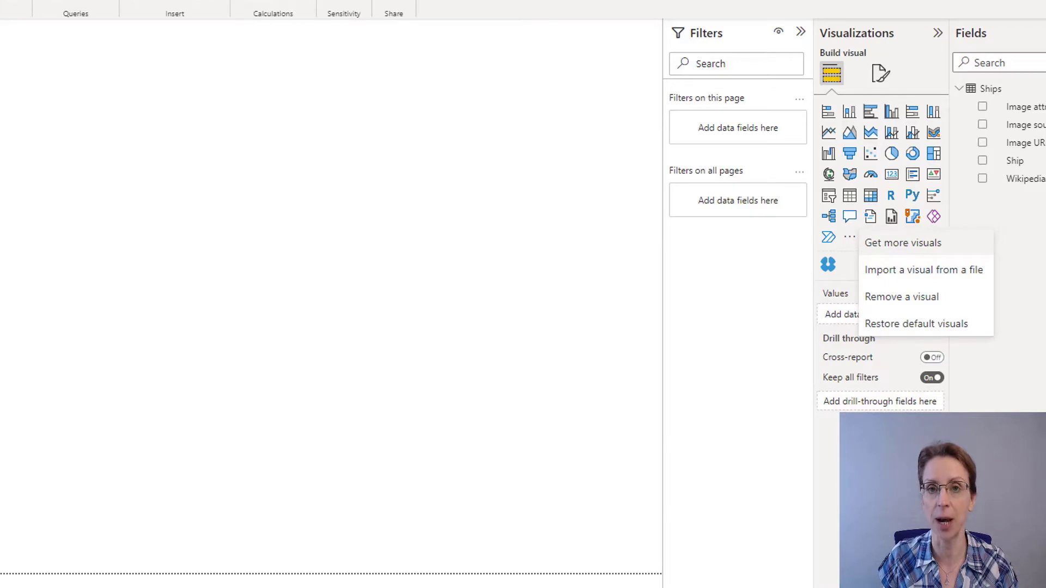
click(828, 265)
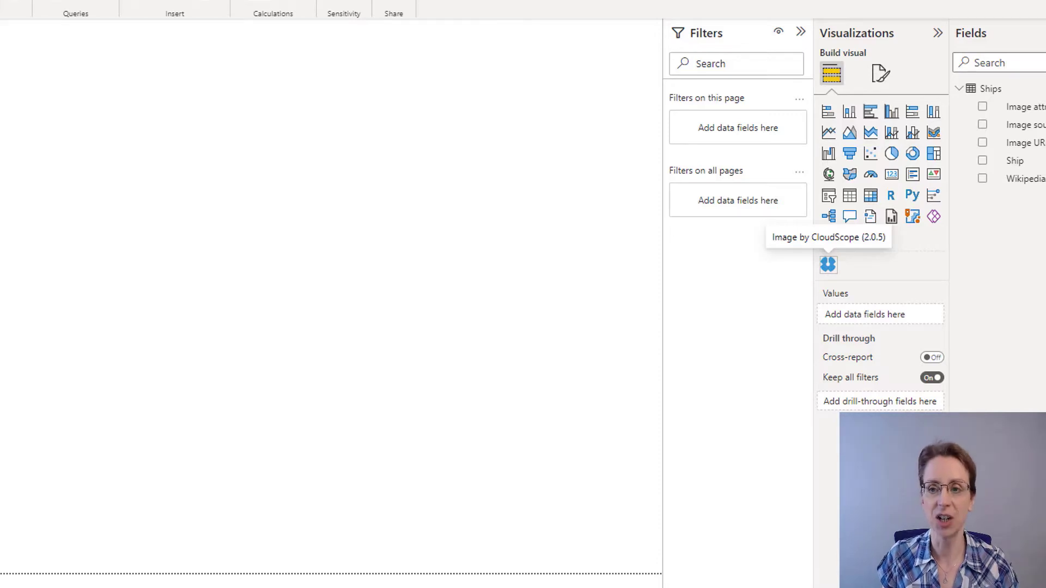
click(828, 264)
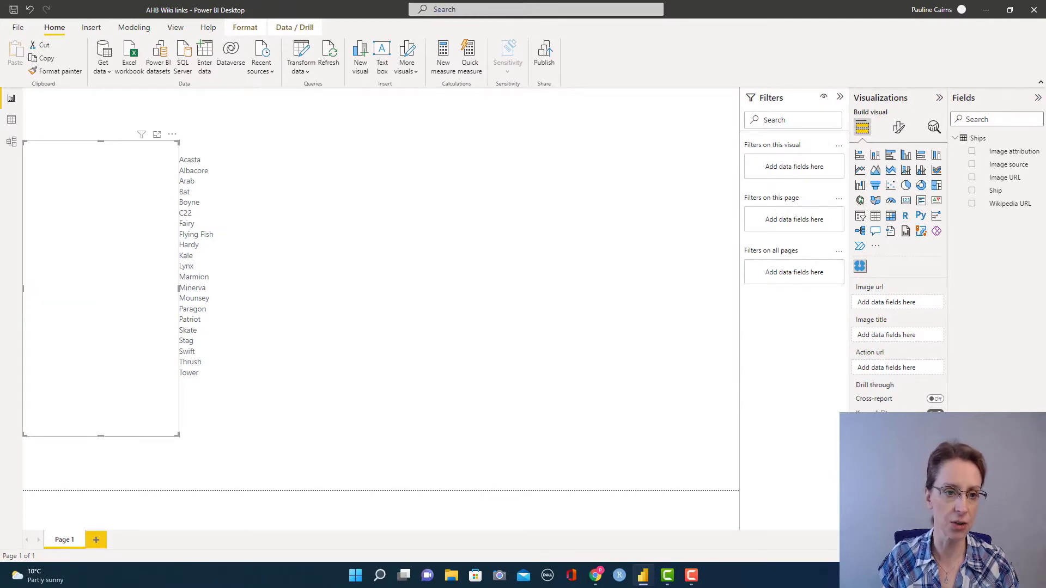
drag(100, 289, 420, 273)
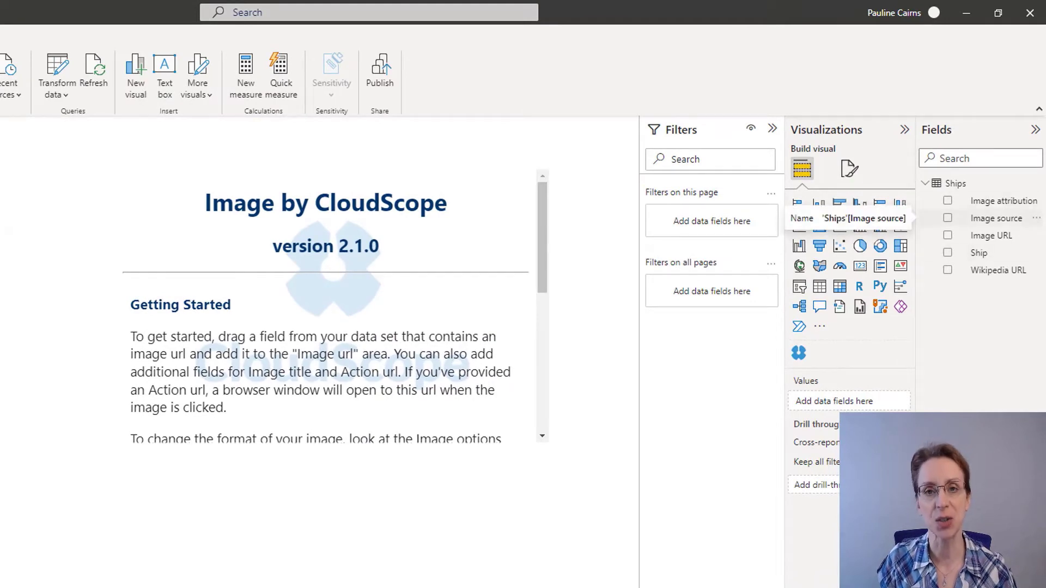
Set the data category of the Image source field to Web URL.
click(996, 218)
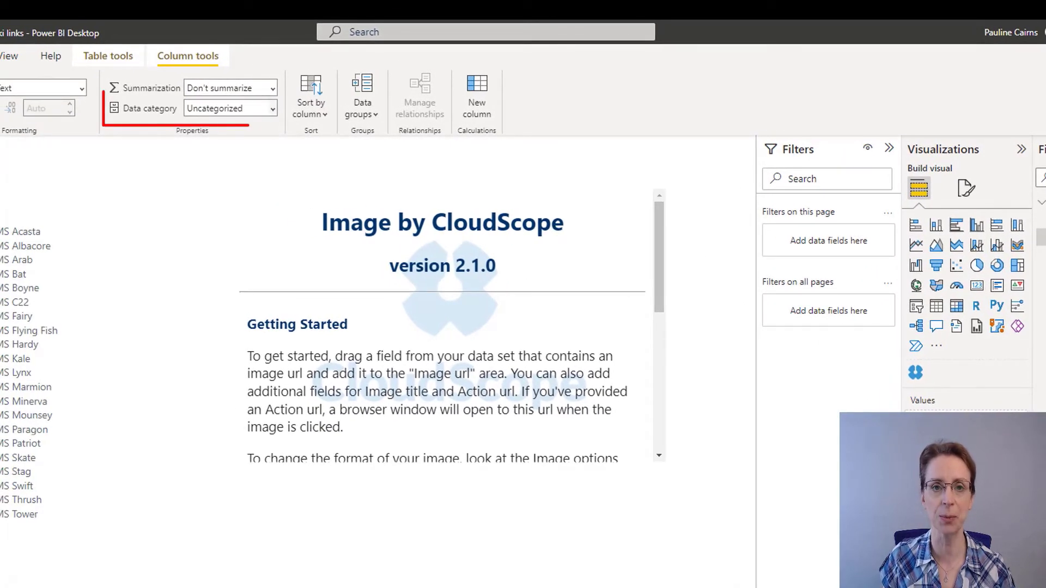
click(273, 109)
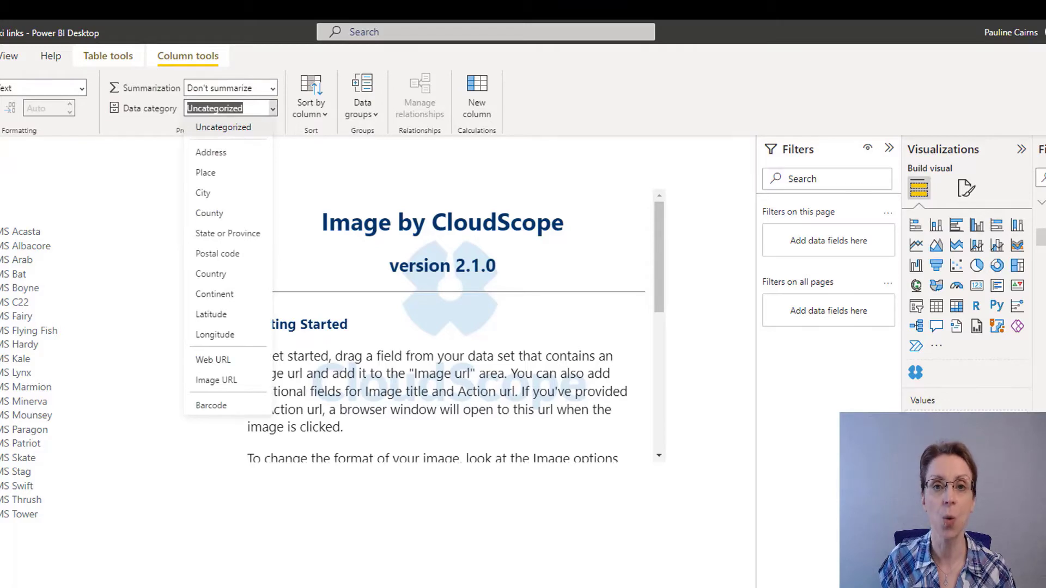
click(213, 360)
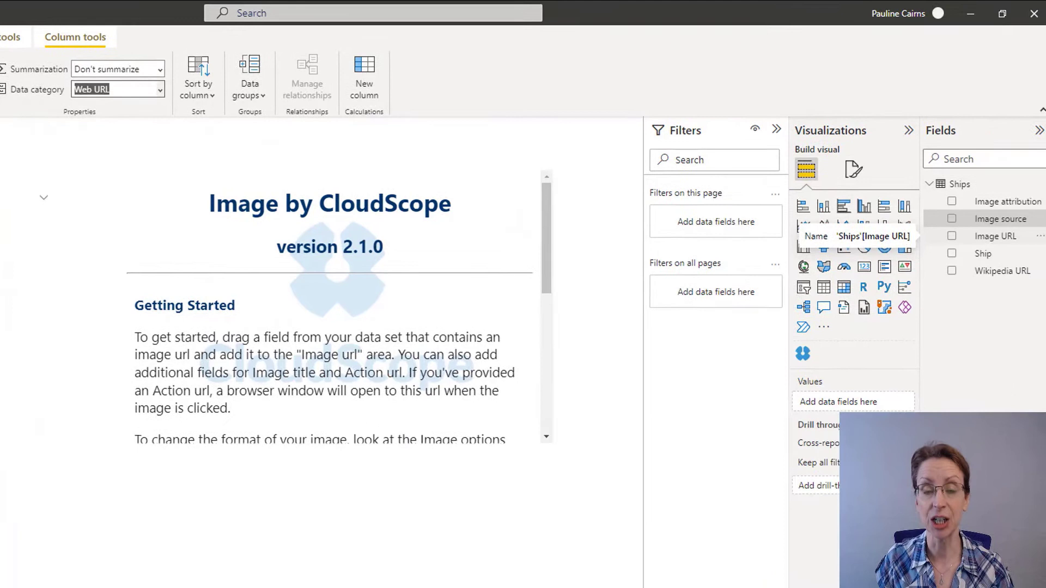
Set the data category of the Image URL field to Image URL.
click(992, 235)
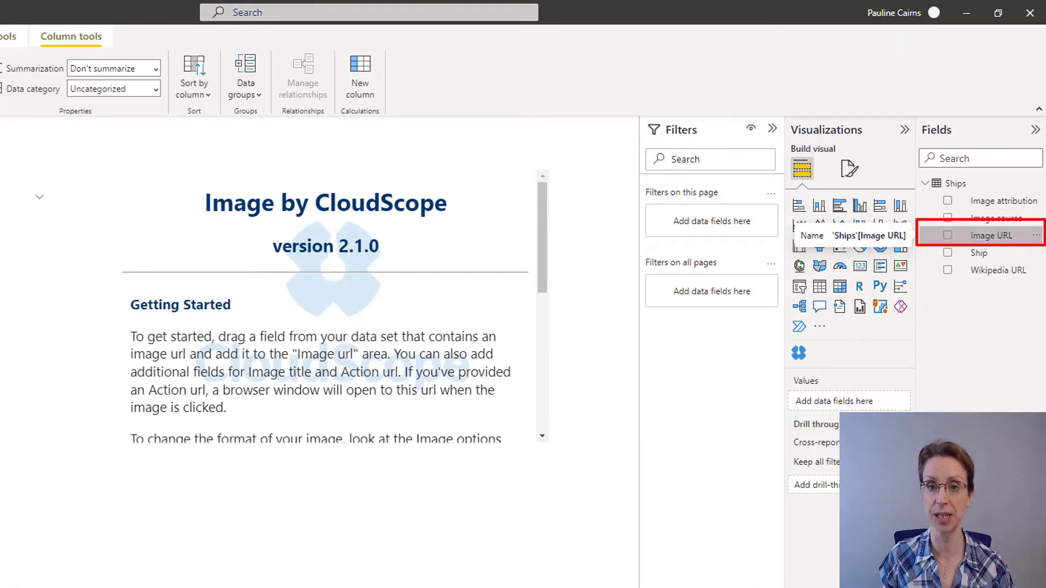
click(156, 89)
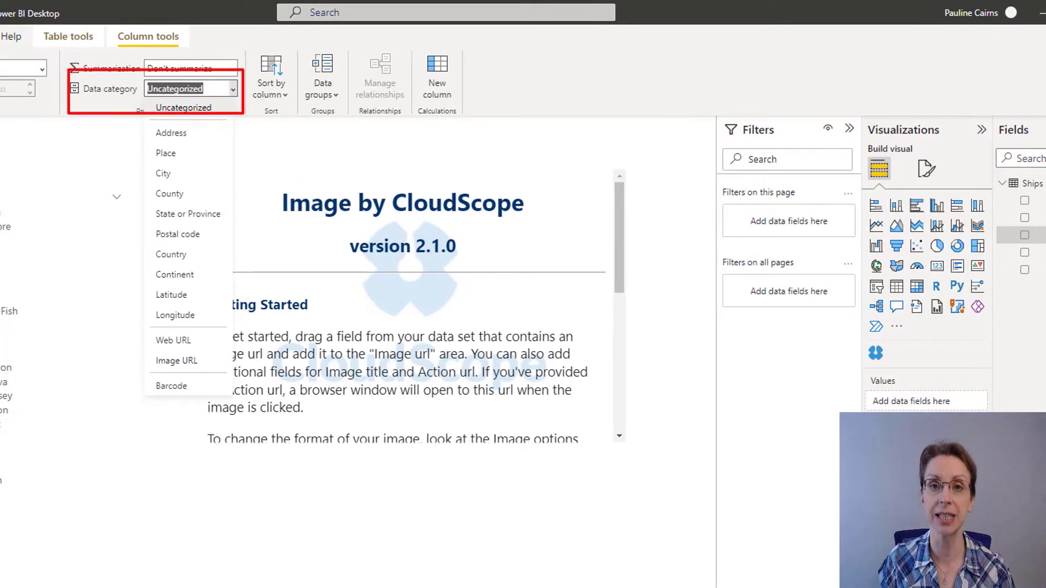
click(177, 361)
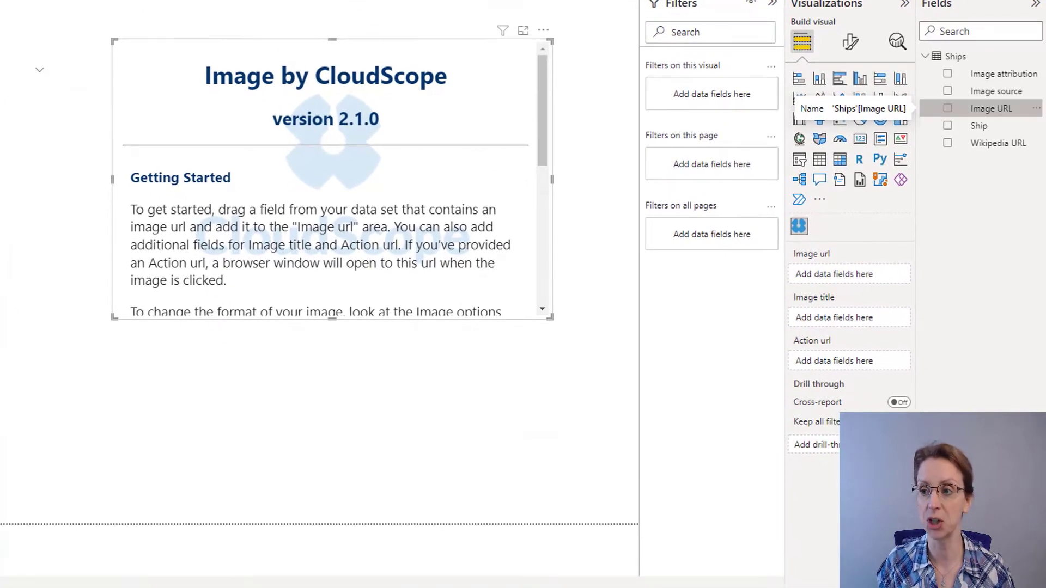
Assign Image URL as the visual's image url, Image attribution as its image title and Image source as its action url.
drag(991, 108, 866, 276)
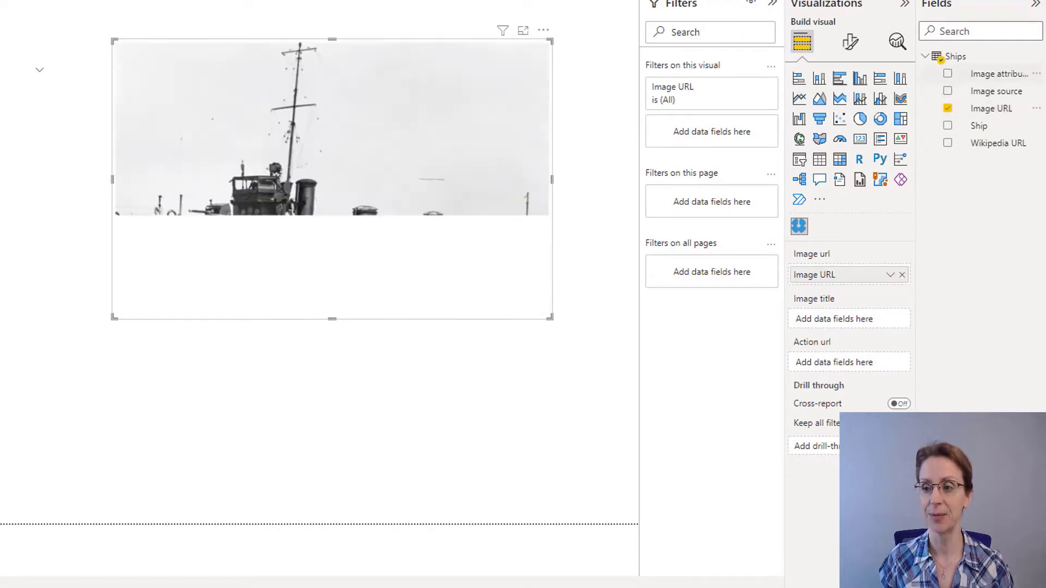
drag(997, 74, 868, 316)
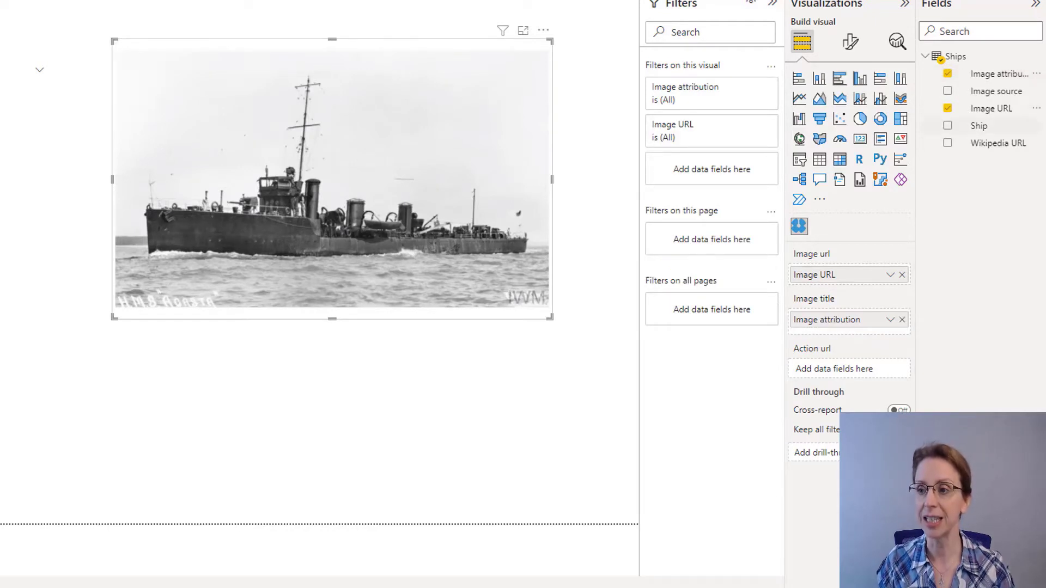
drag(996, 91, 861, 371)
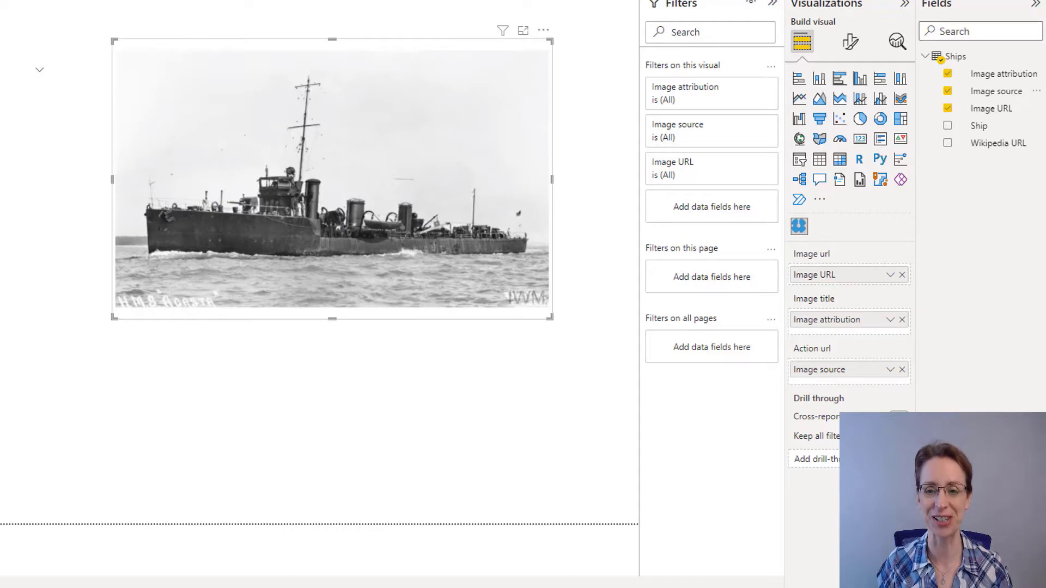
Test the image's link by opening the HMS Acasta picture's source page in the browser.
mouse_move(415, 245)
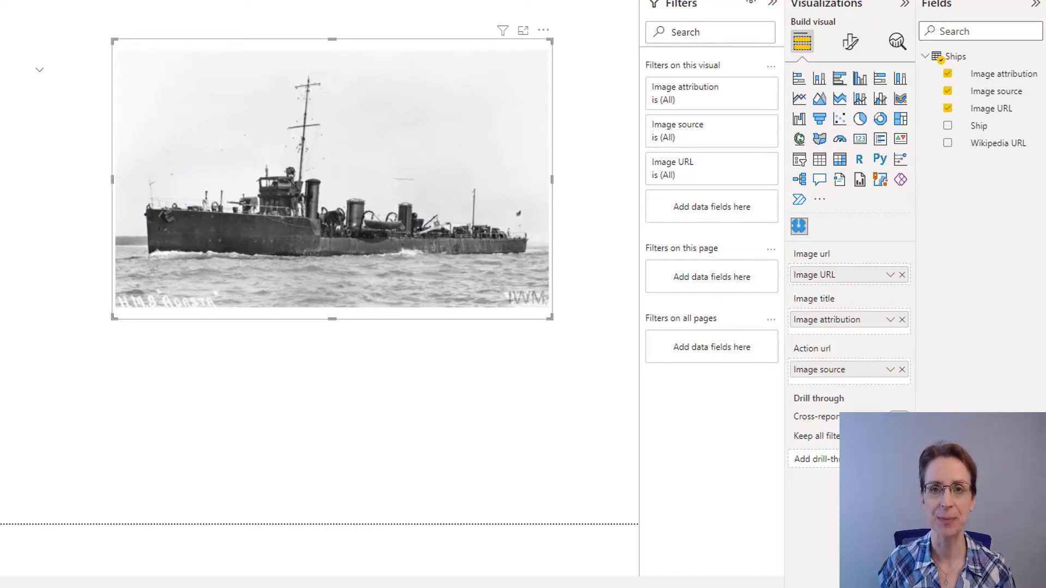
click(416, 245)
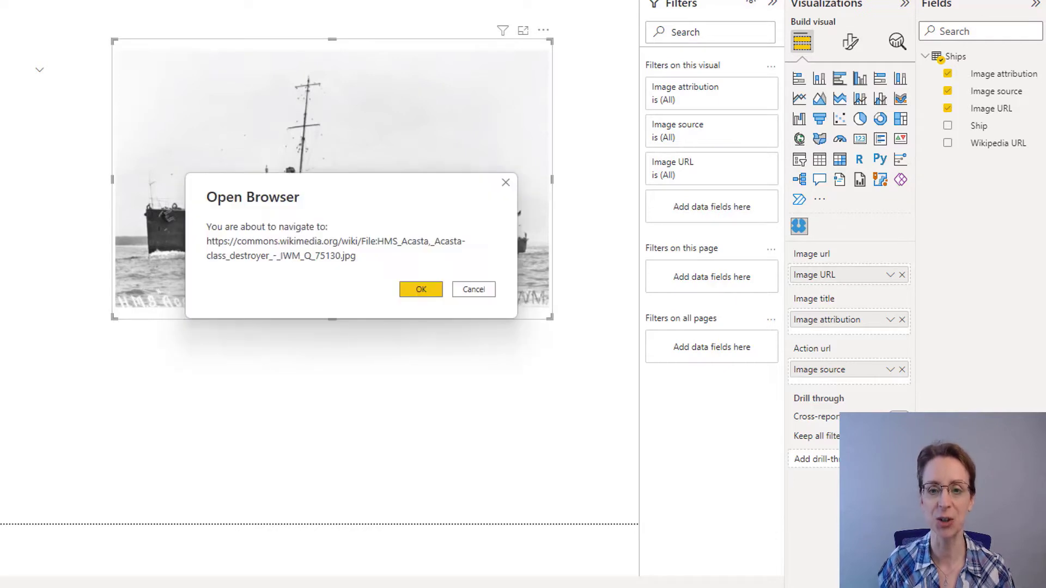
click(425, 289)
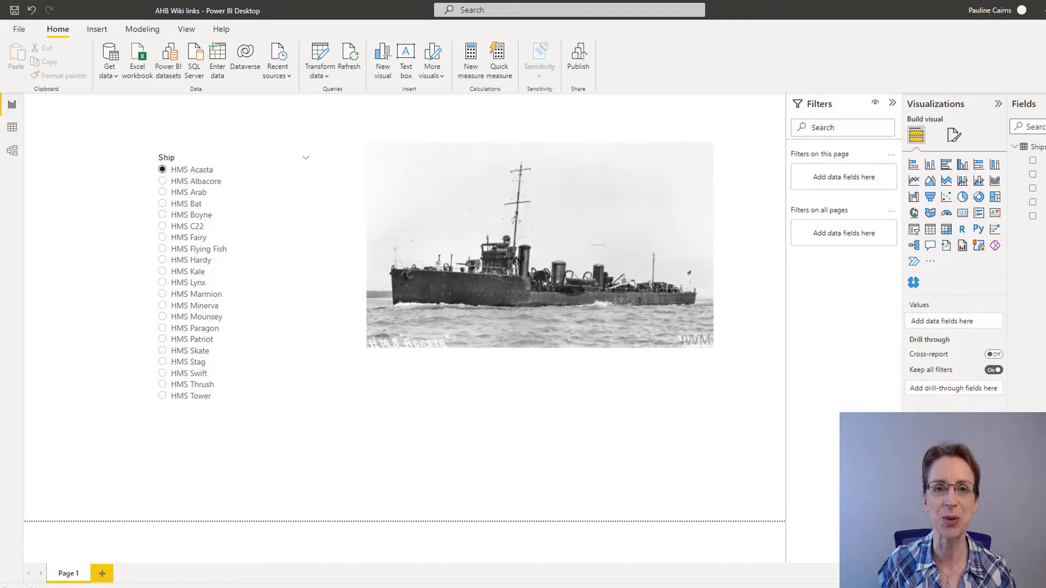
Open the Power Query Editor and duplicate the Wikipedia URL column.
click(320, 75)
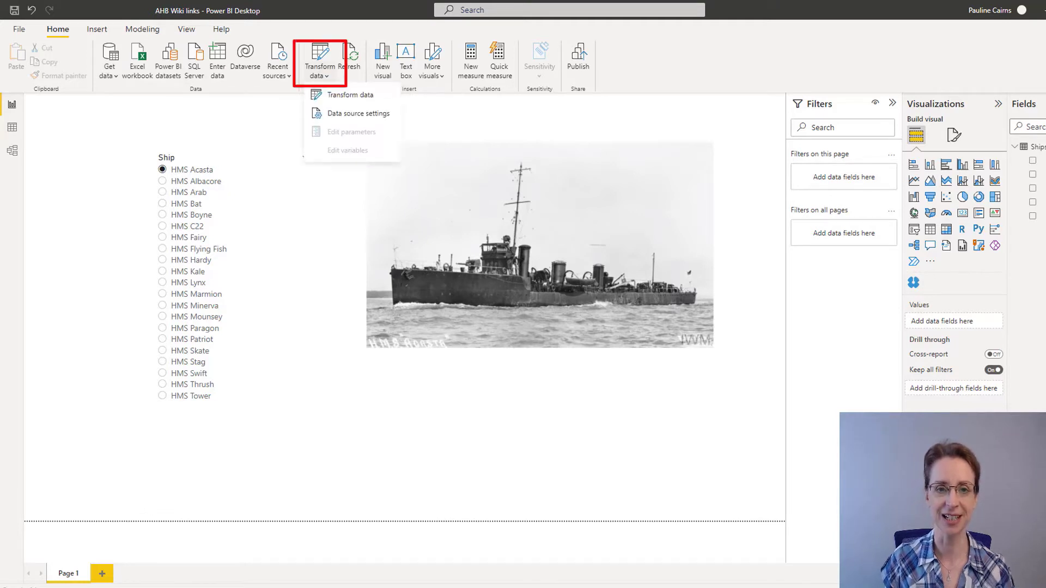
click(350, 95)
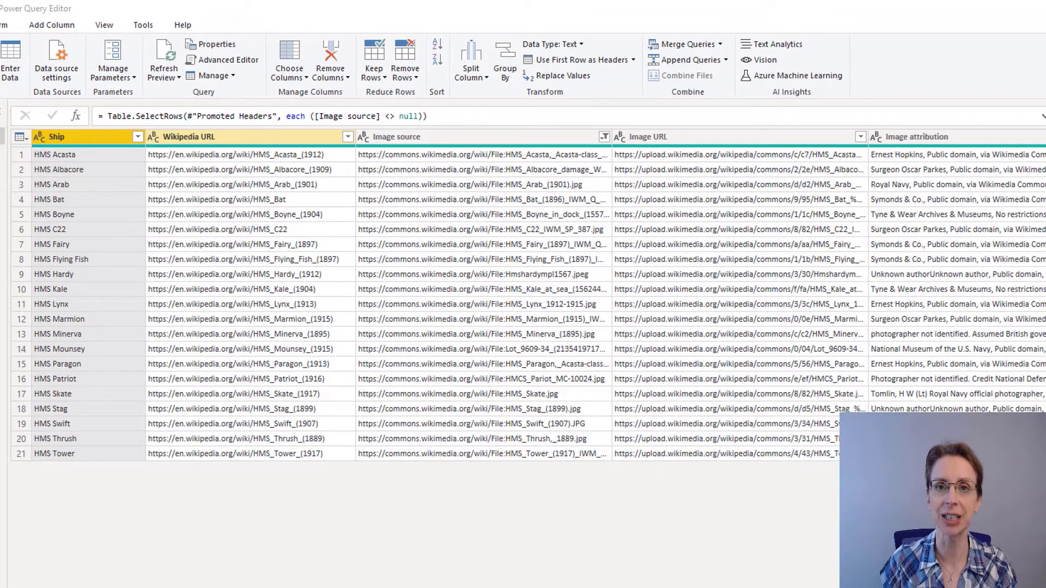
click(229, 136)
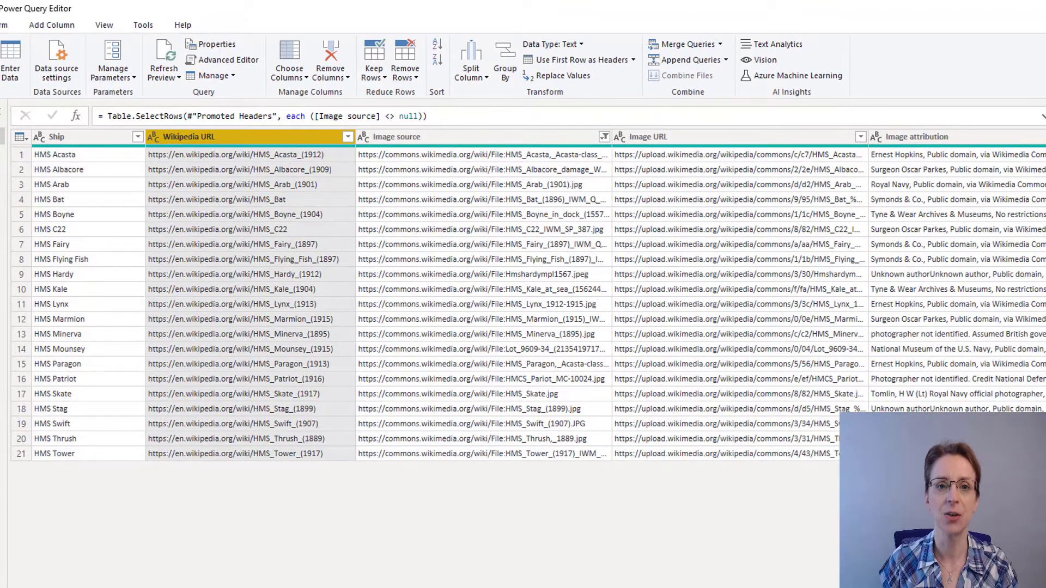
right_click(255, 137)
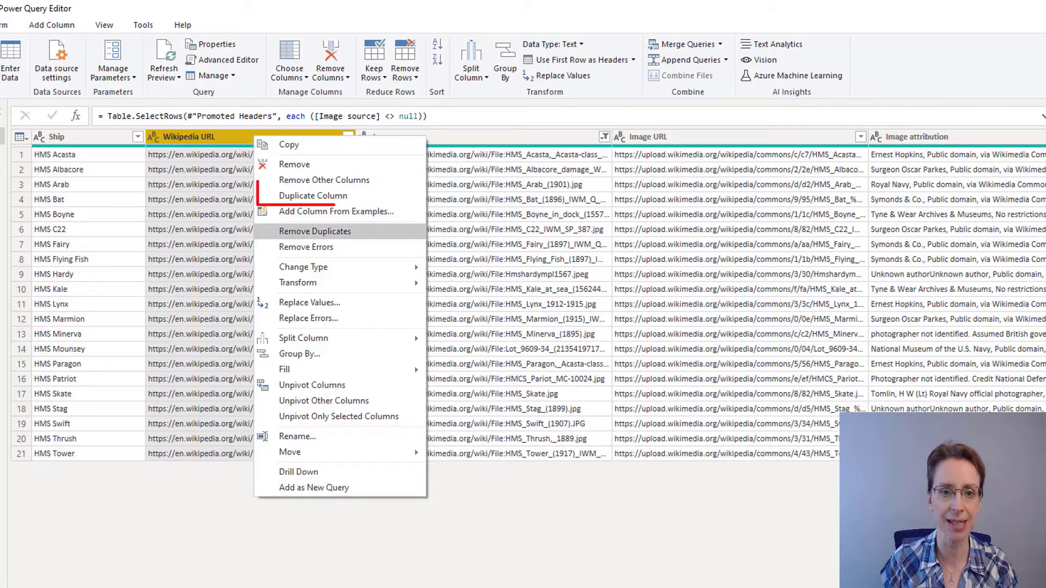
click(313, 195)
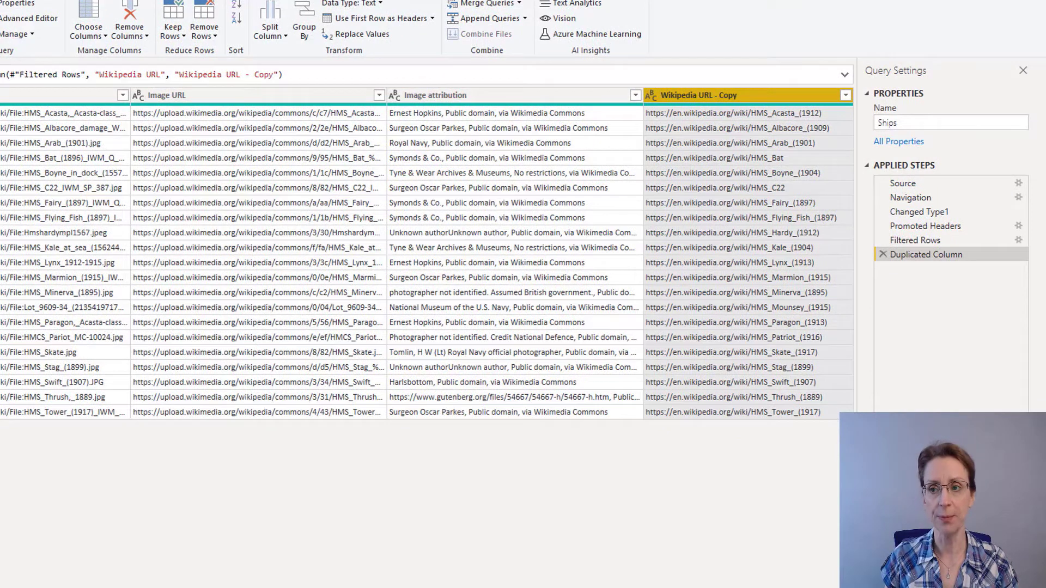
Replace every underscore with %20 in the Wikipedia URL - Copy column.
right_click(976, 140)
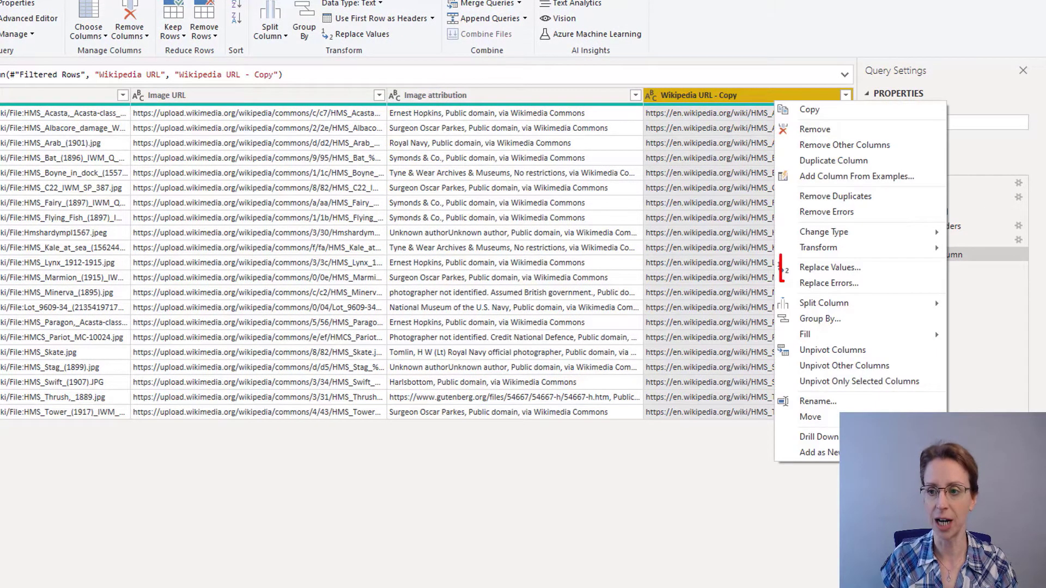
click(830, 267)
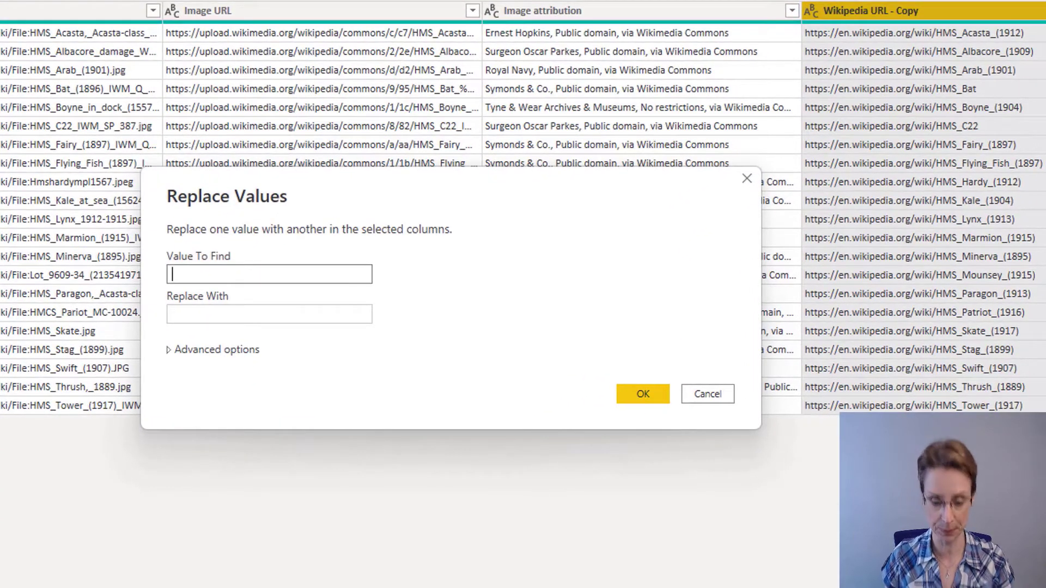
text(_)
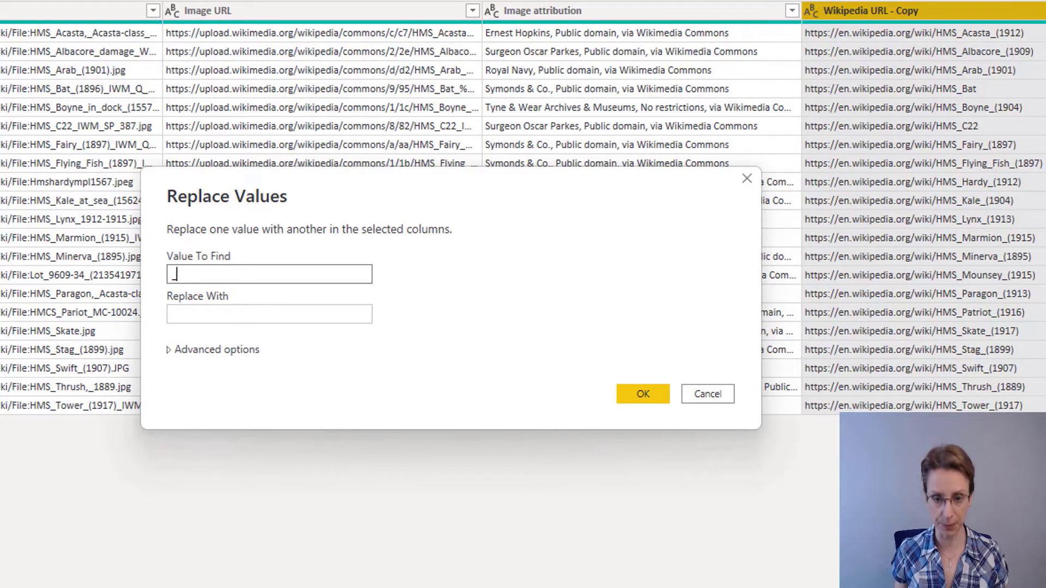
key(Tab)
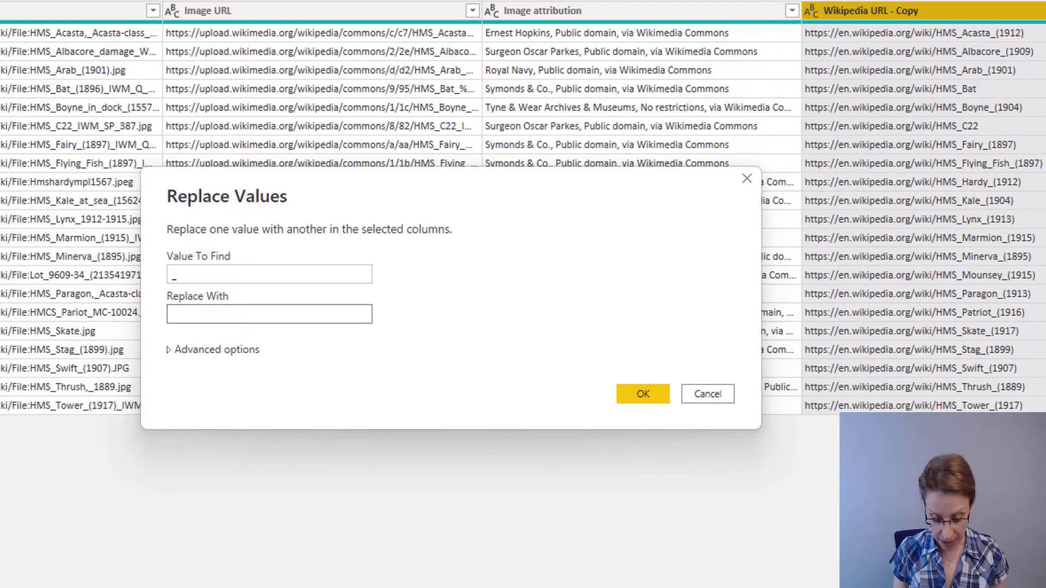
text(%20)
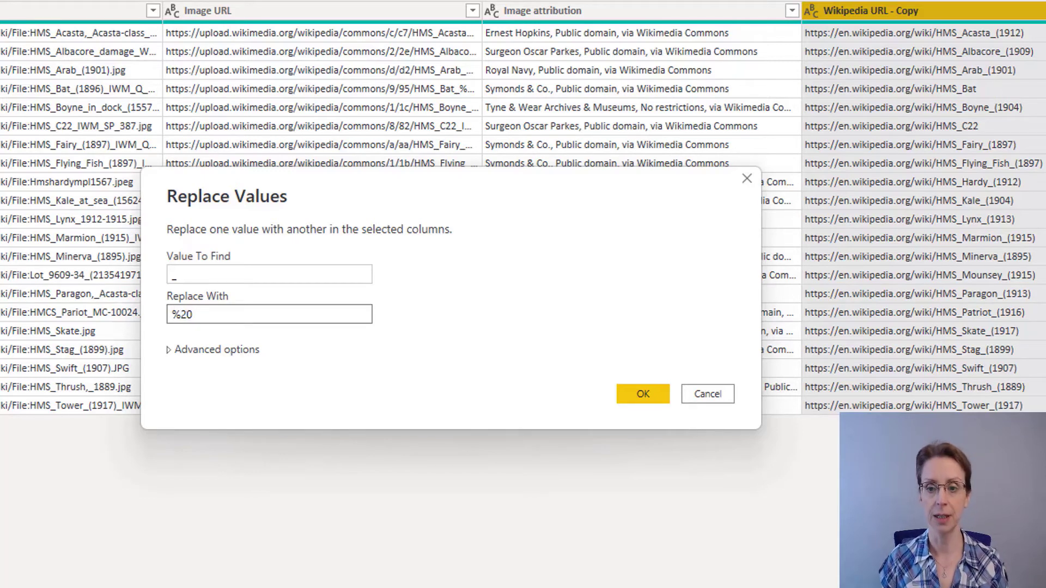
key(Return)
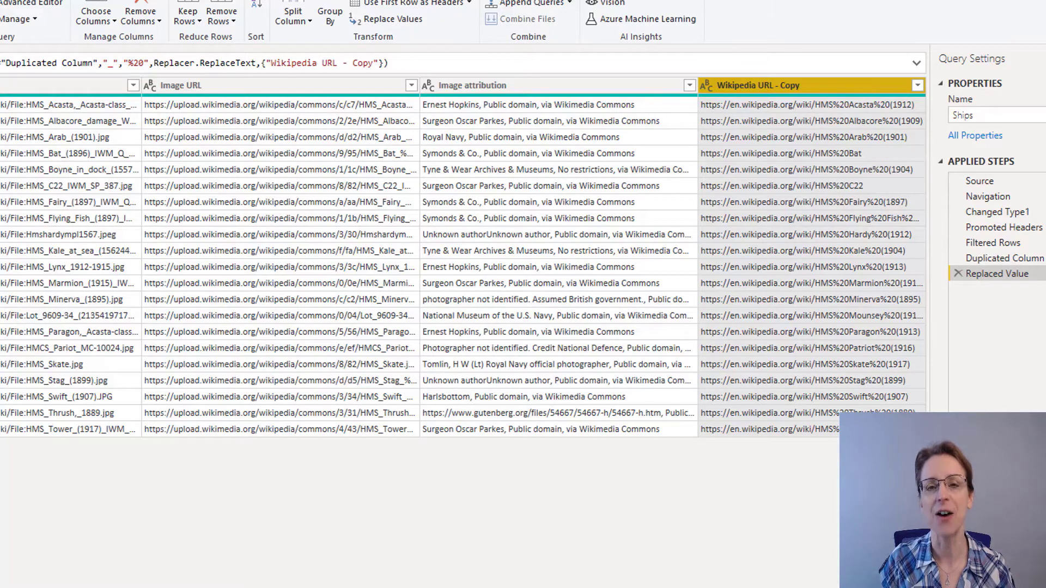
Split the Wikipedia URL - Copy column at the right-most / delimiter and remove the resulting column holding the base address.
right_click(817, 85)
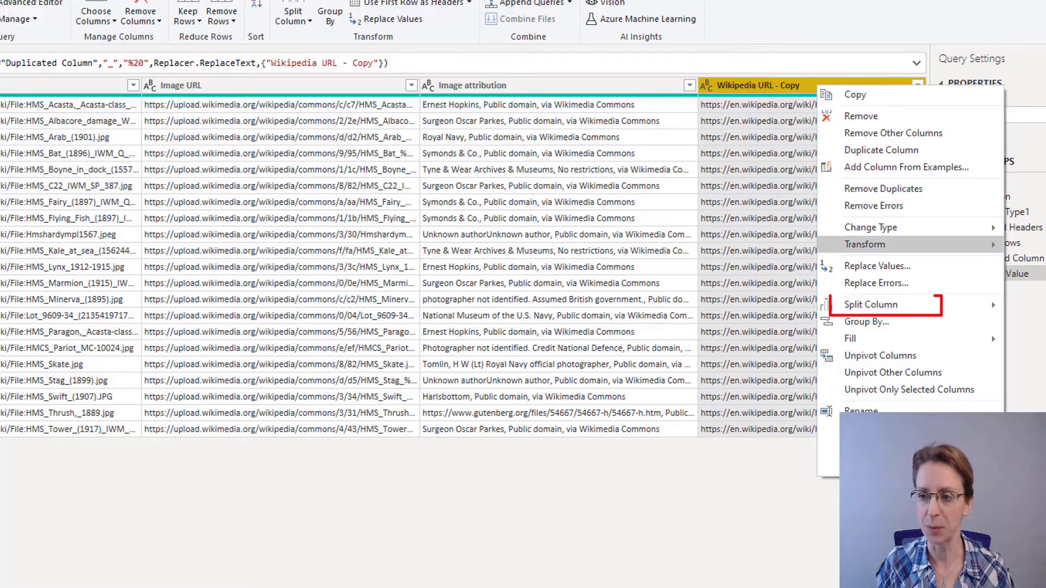
mouse_move(872, 305)
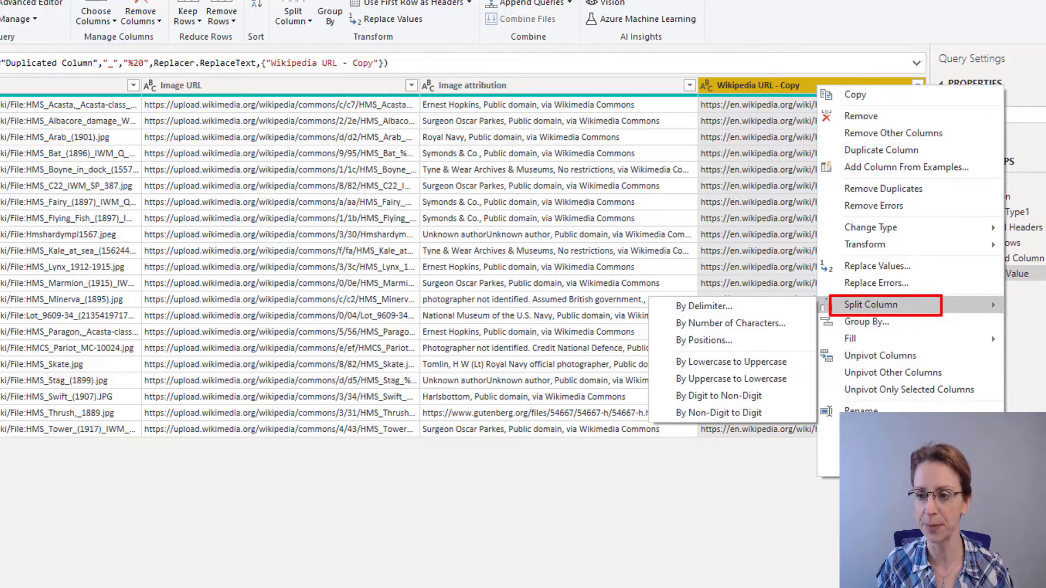
click(703, 307)
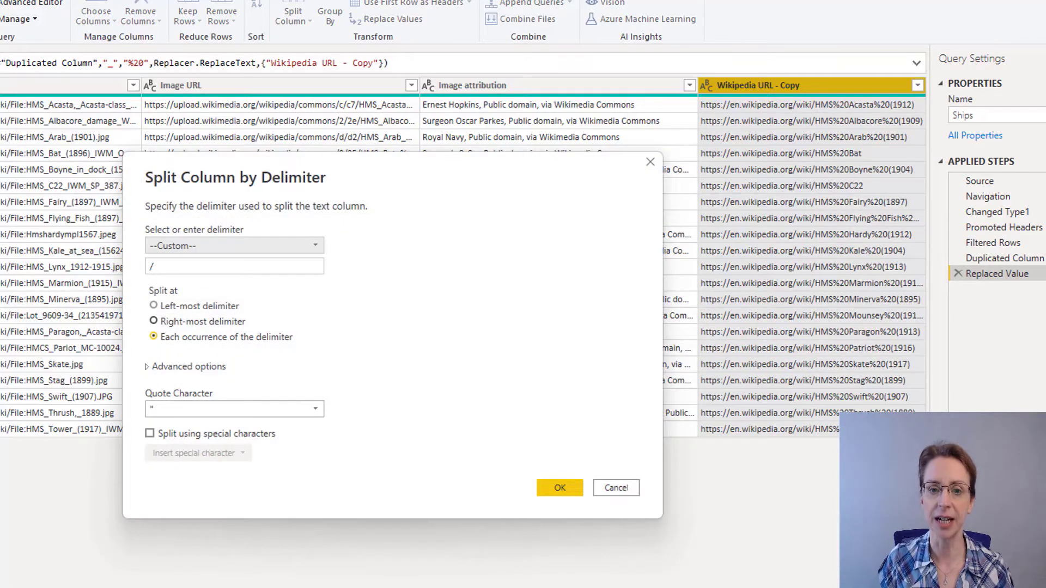
click(154, 321)
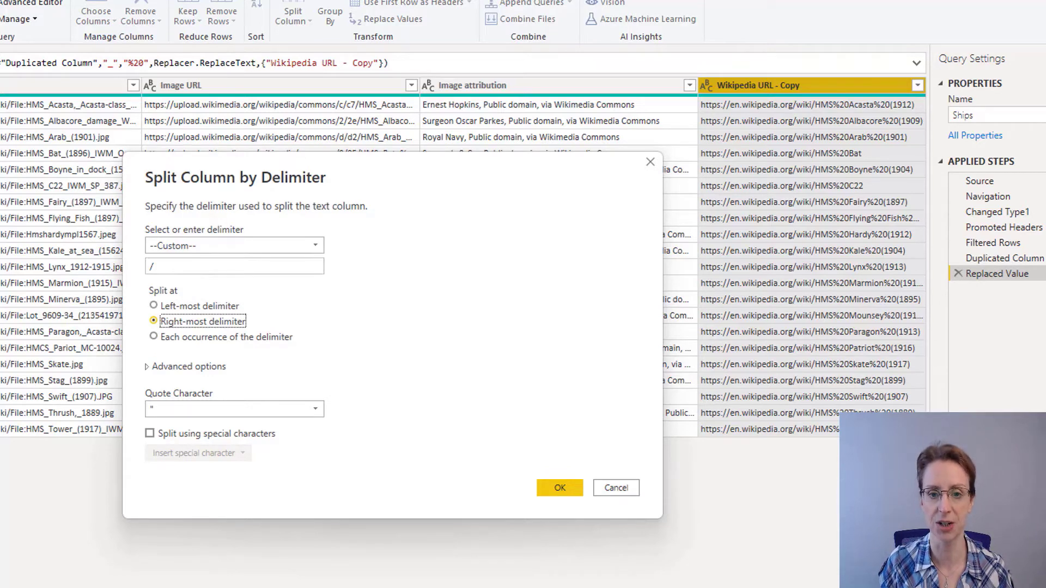
click(560, 488)
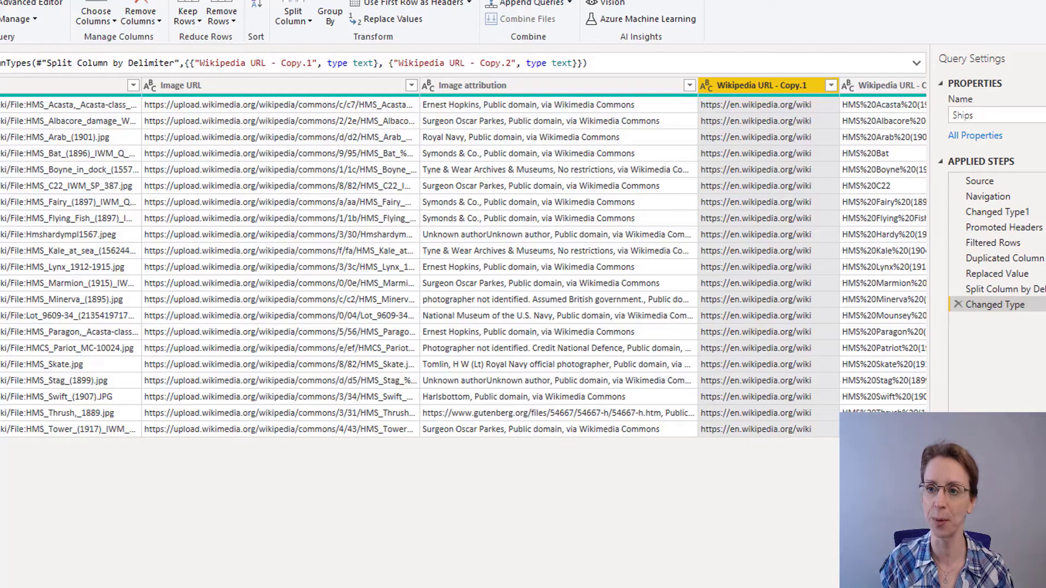
right_click(786, 87)
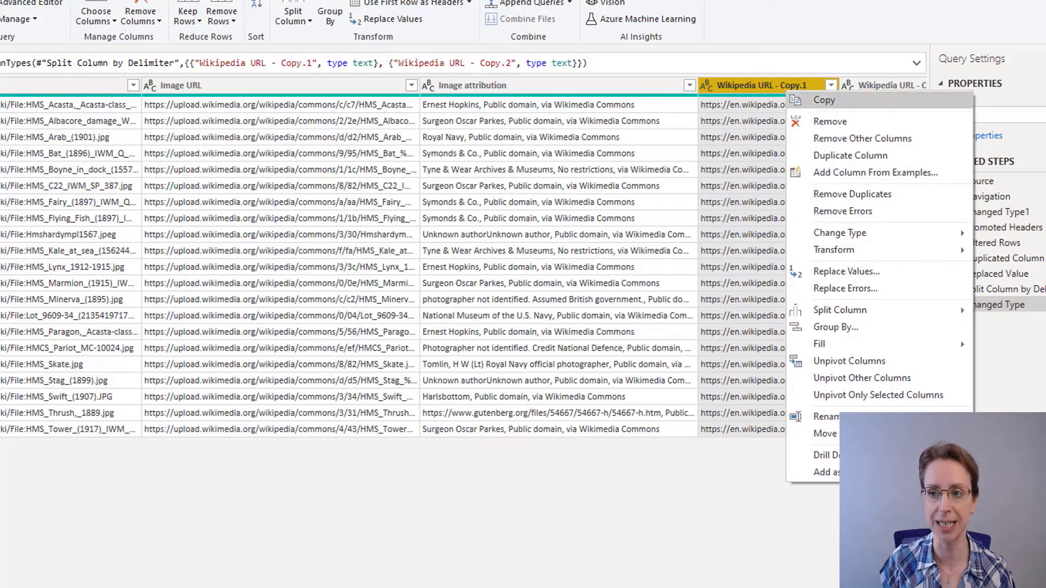
click(830, 121)
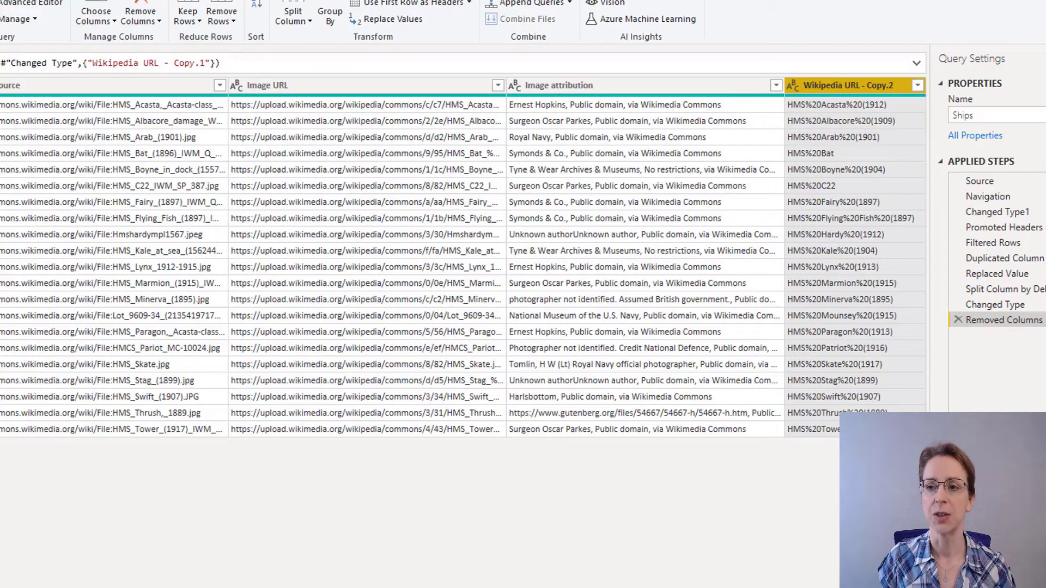
Rename the remaining split column, which holds the ship page names, as Wikipedia Name.
key(F2)
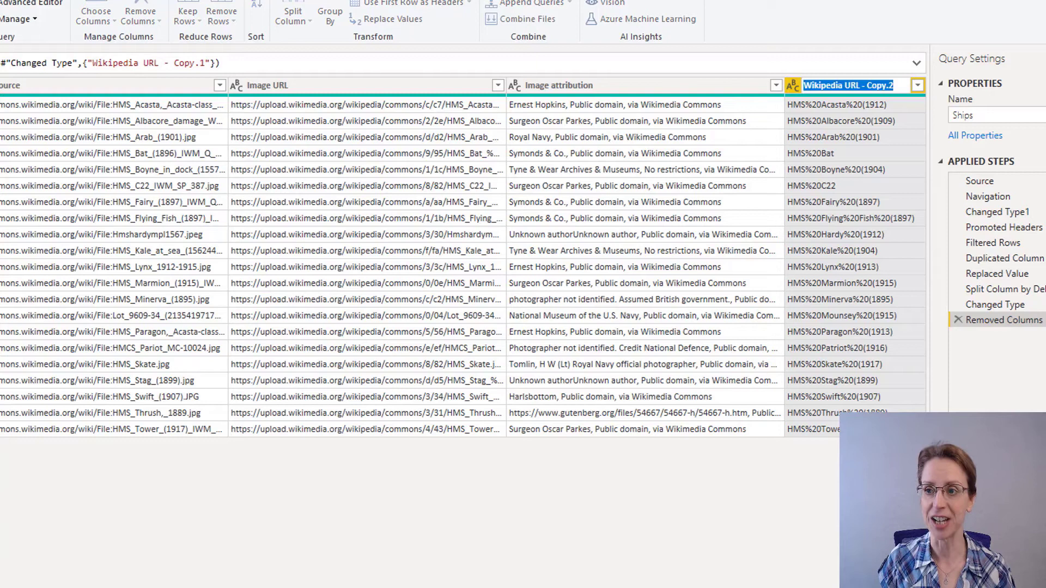
key(End)
key(ctrl+shift+Left)
key(ctrl+shift+Left)
key(ctrl+shift+Left)
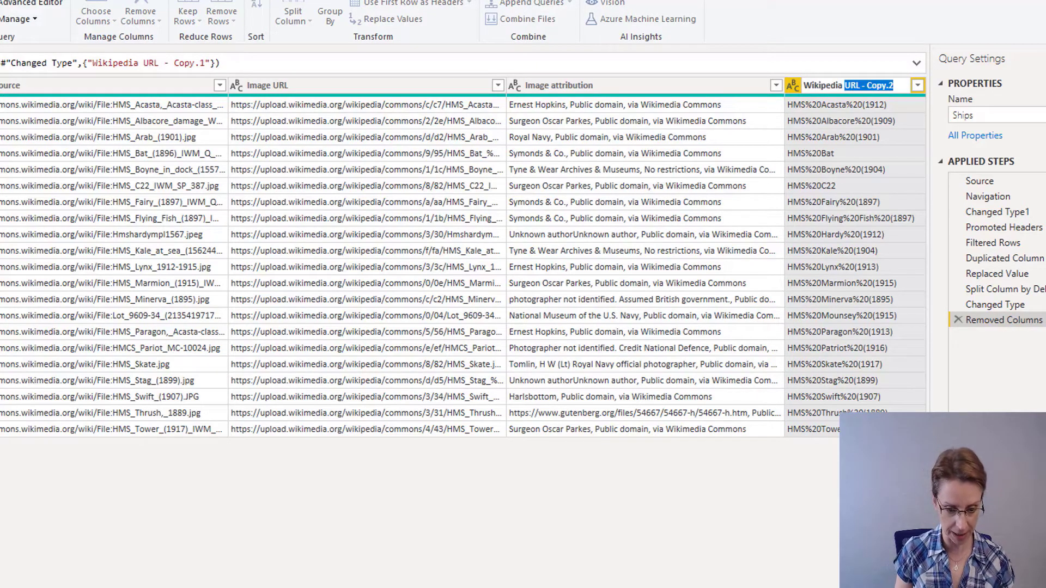
text(Name)
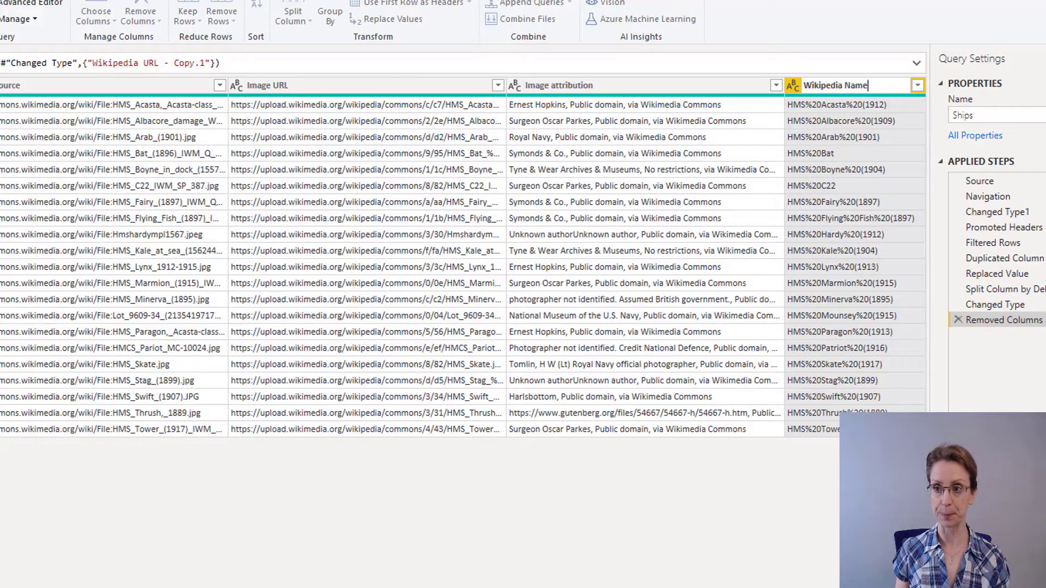
key(Return)
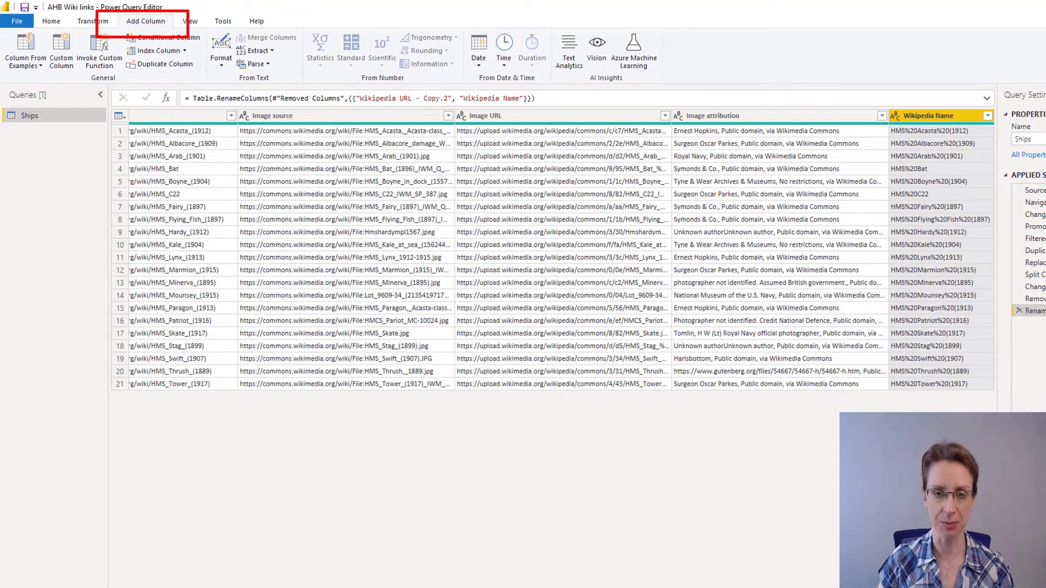
click(61, 51)
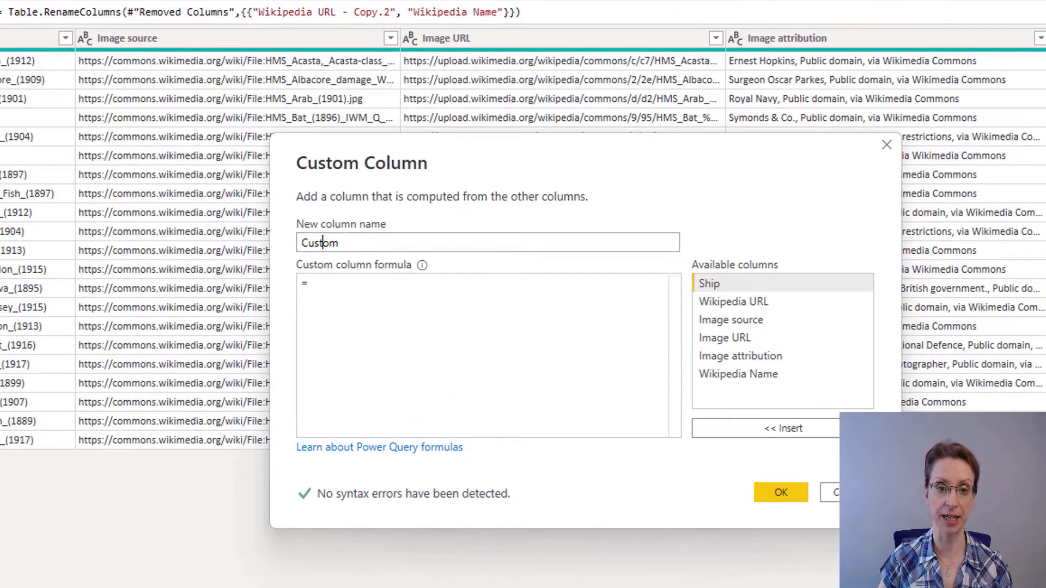
double_click(322, 243)
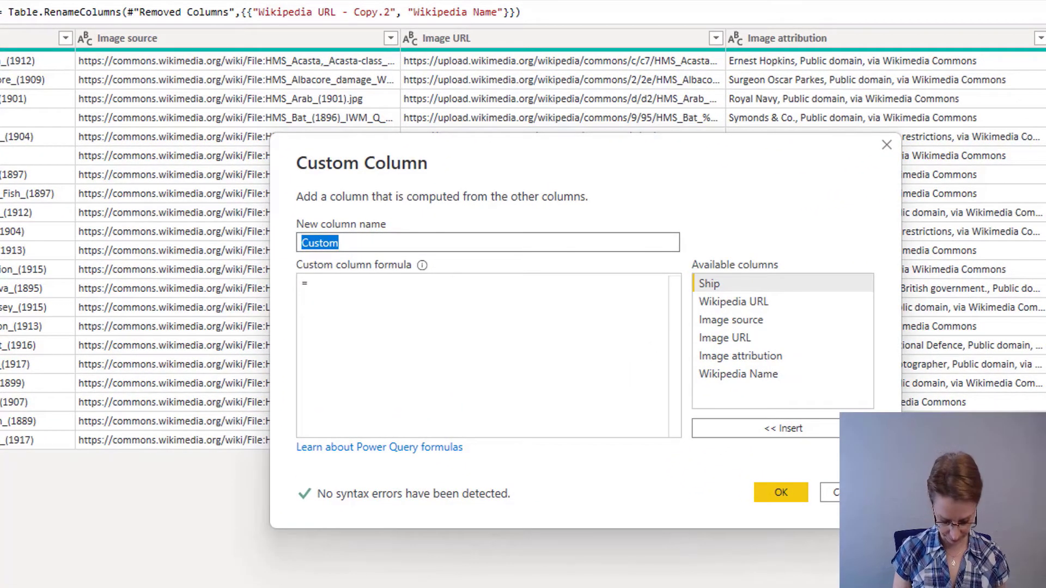
text(API code)
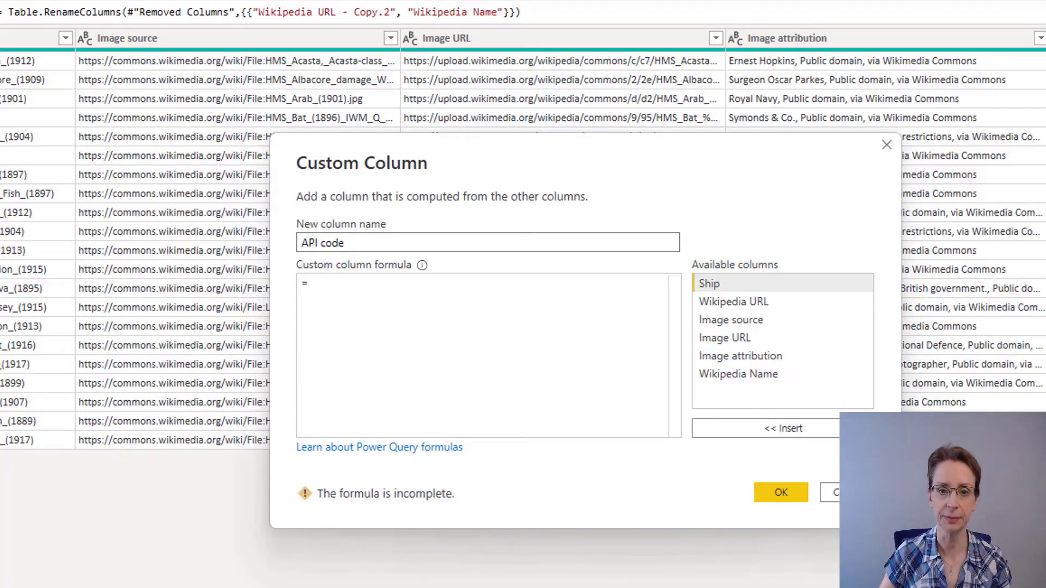
key(Tab)
text(")
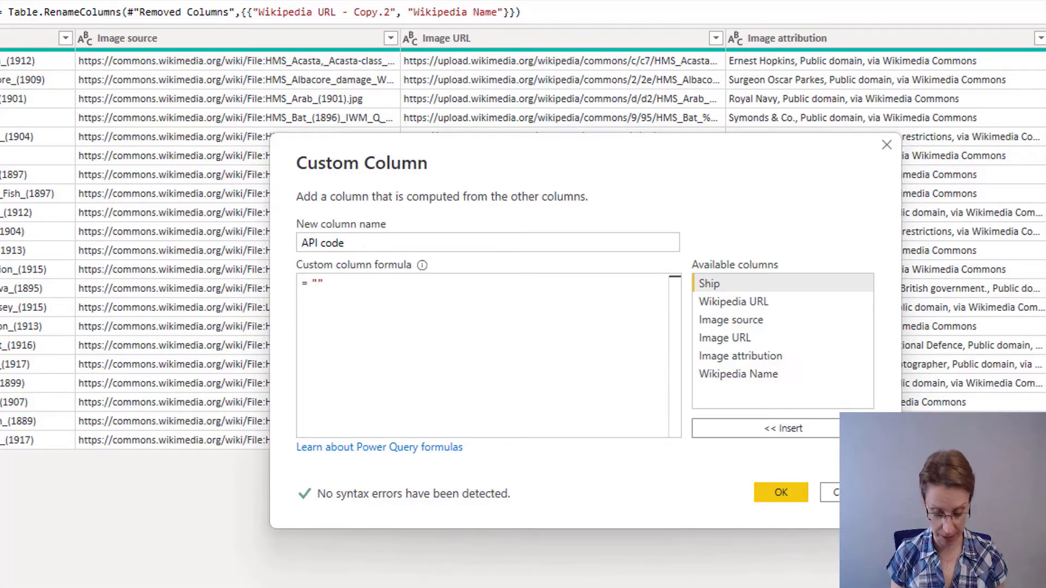
text(https://en.wikipedia.org/w/api.php?format=json&action=query&prop=extracts&exintro&explaintext&titles=)
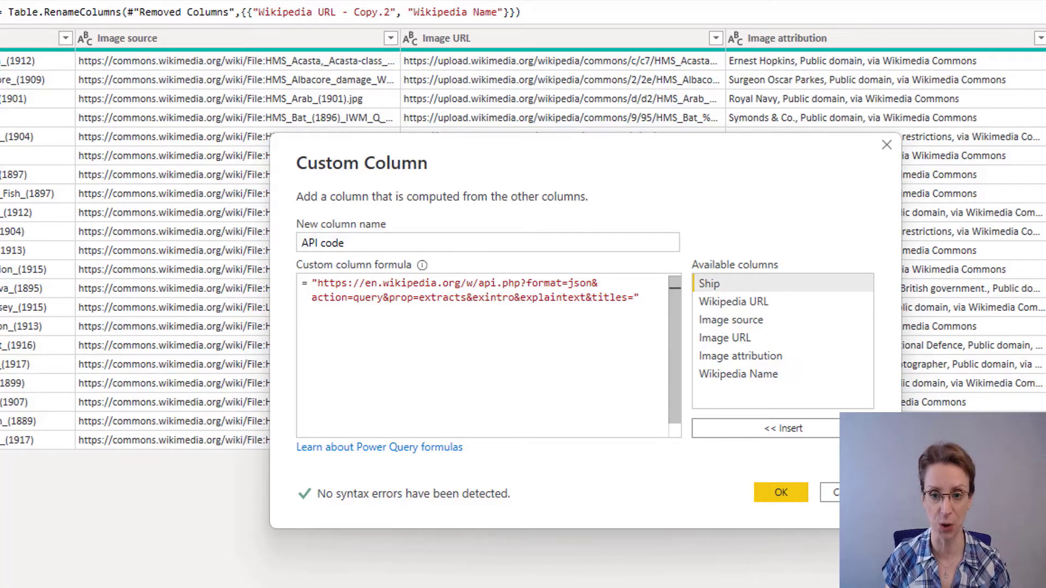
Append & [Wikipedia Name] to the API code formula, create the column and set its data type to Text.
key(Right)
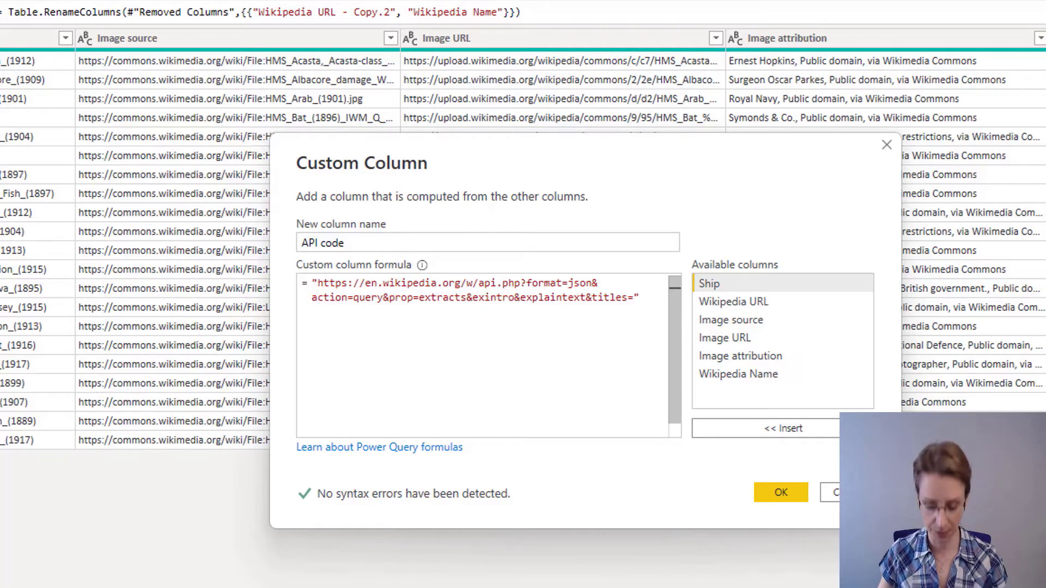
text(&)
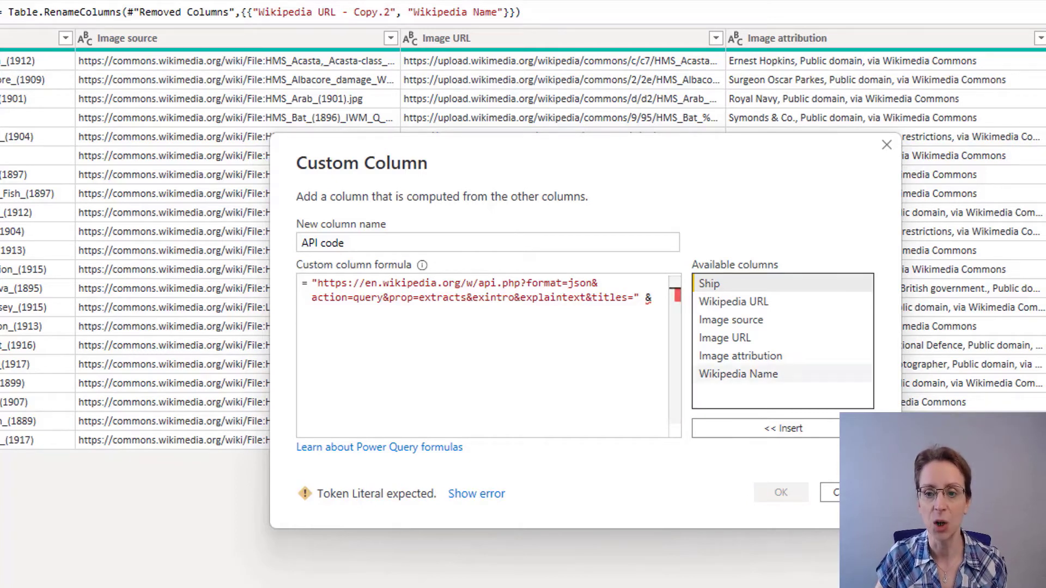
click(739, 374)
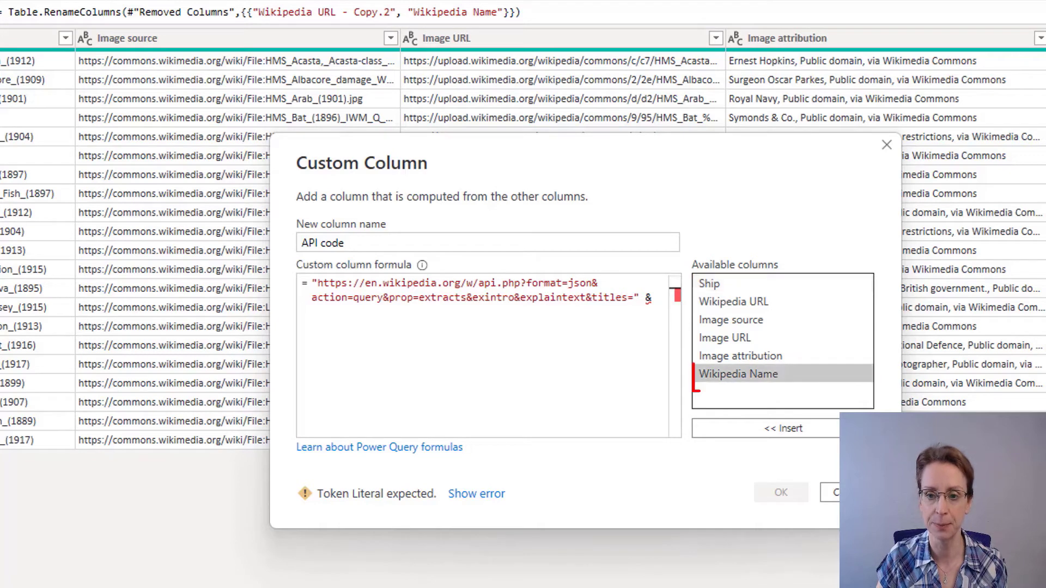
click(783, 429)
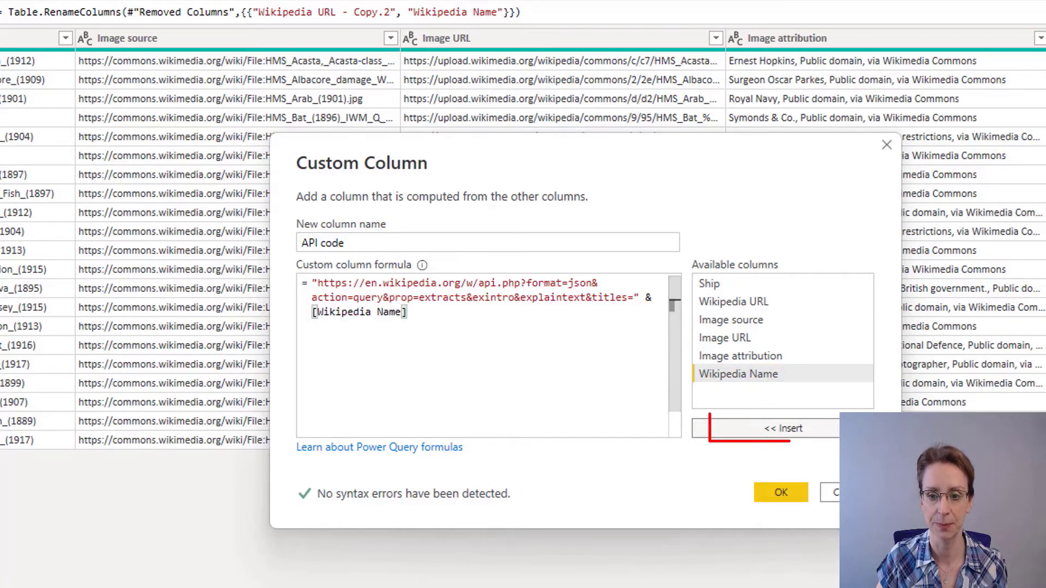
click(781, 493)
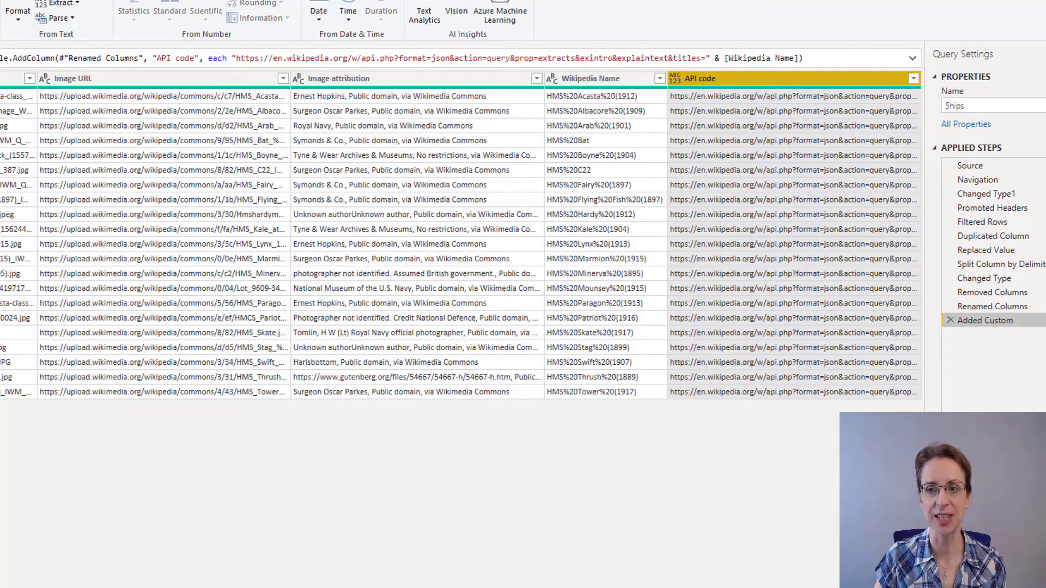
click(675, 79)
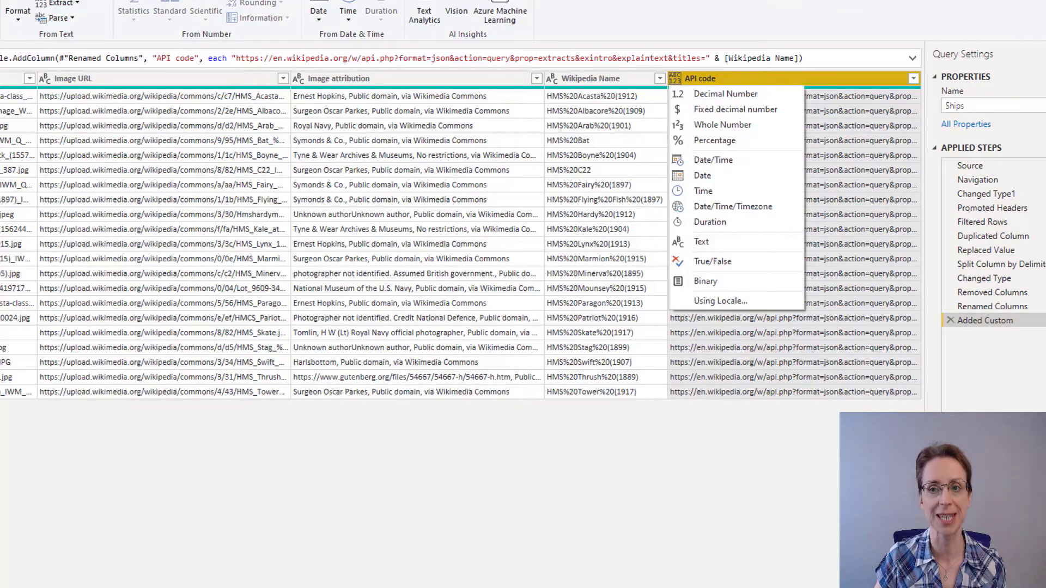
click(701, 241)
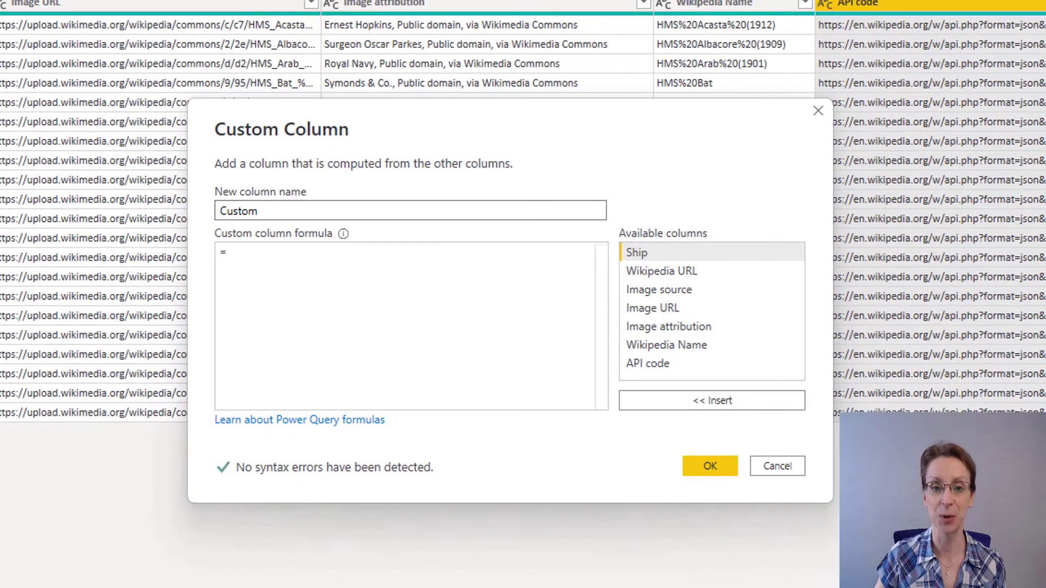
Name the new custom column API Call and start its formula with Json.Document(Web.Contents(.
text(API)
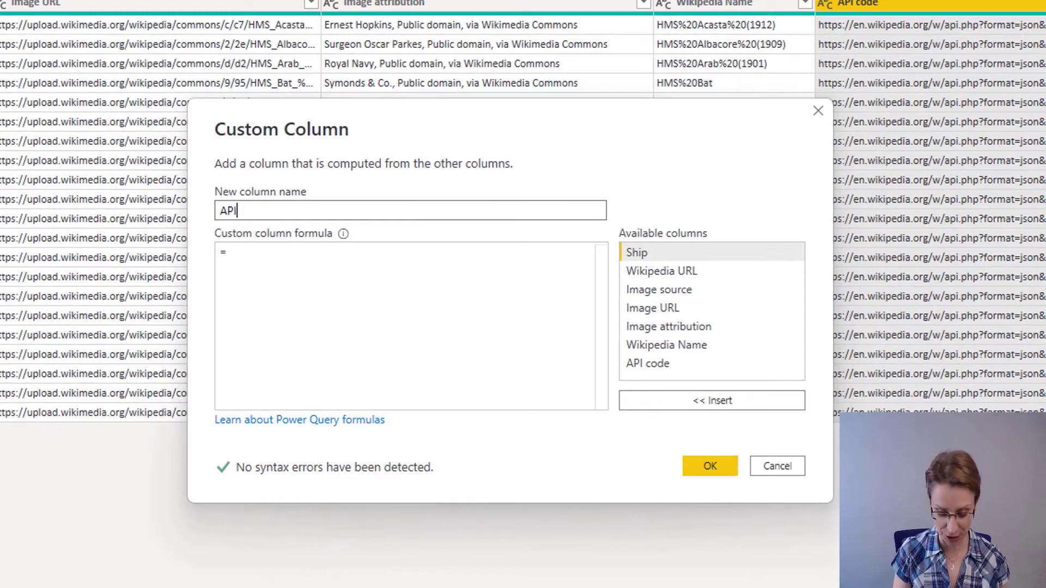
text( Call)
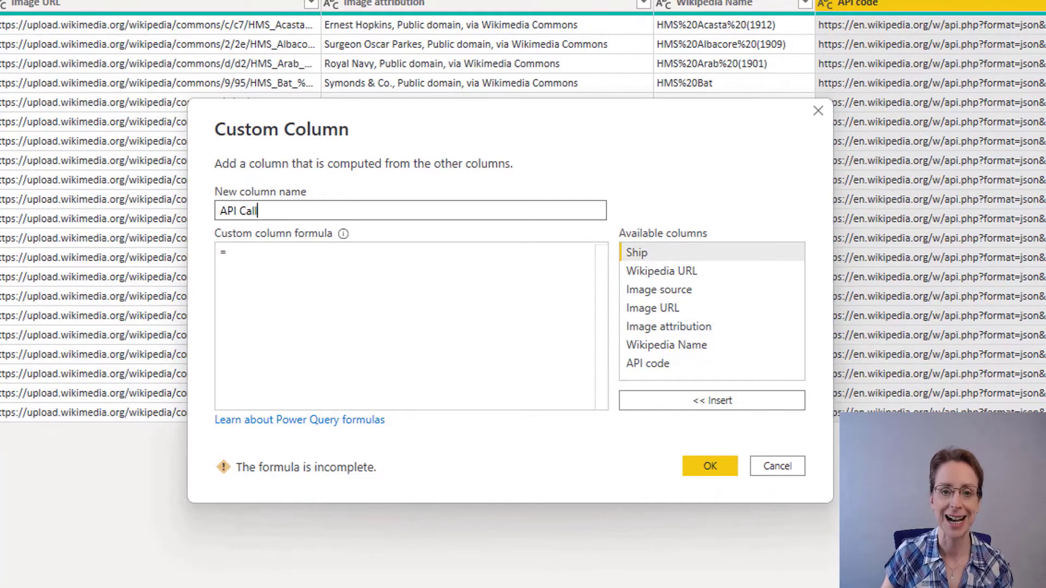
click(231, 252)
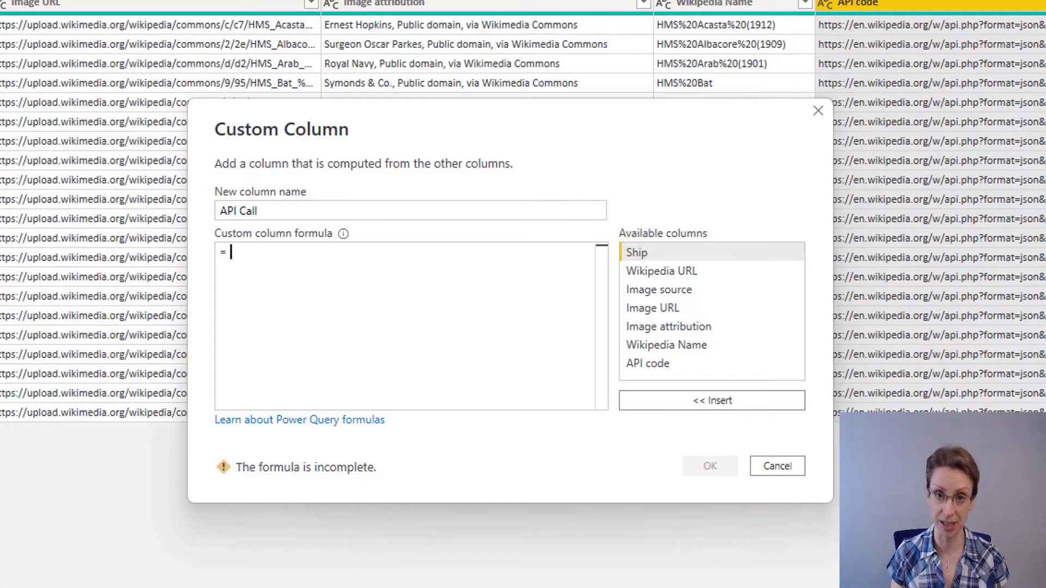
text(Json)
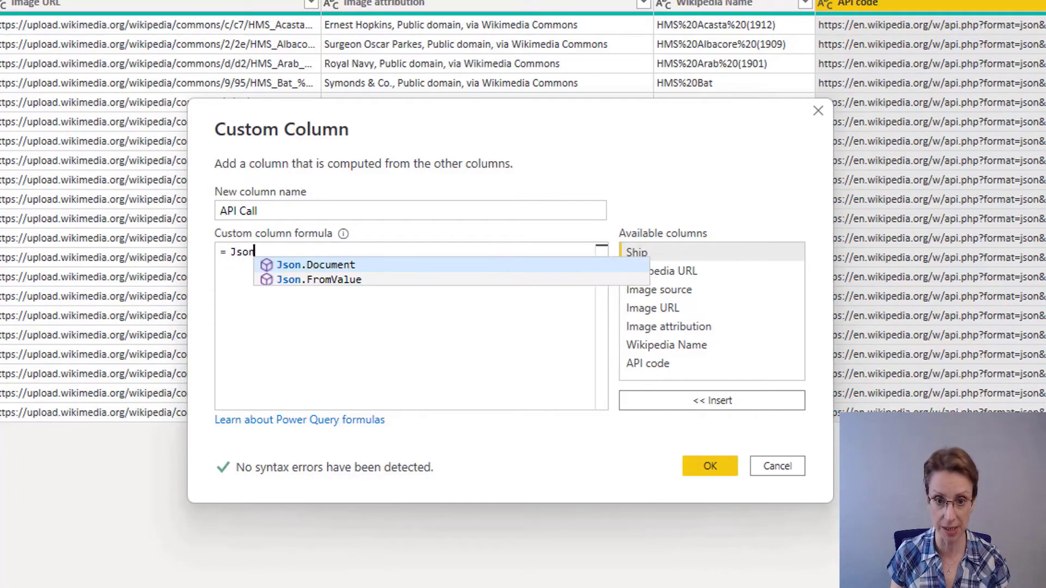
key(Tab)
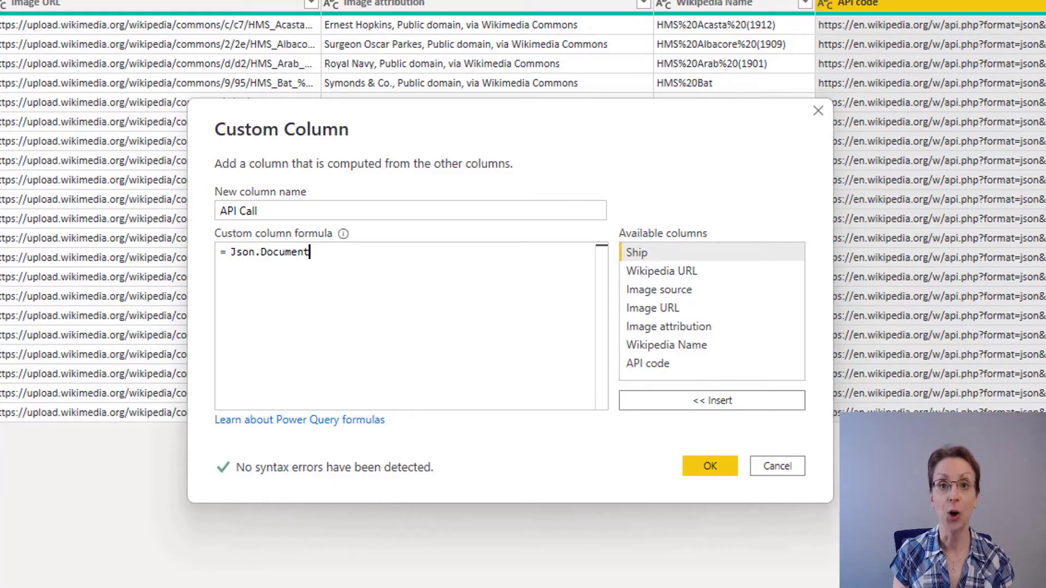
text(()
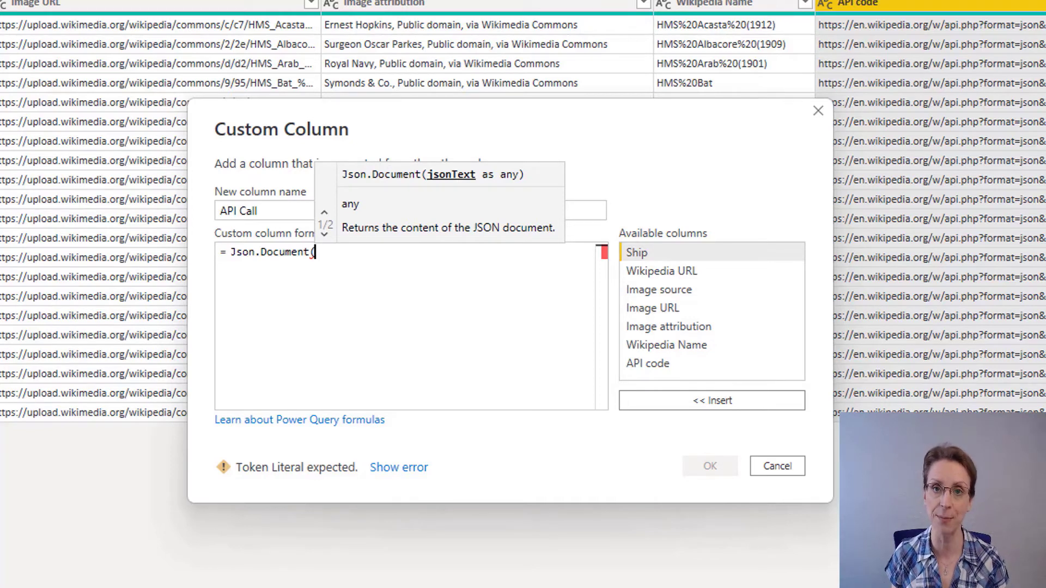
text(We)
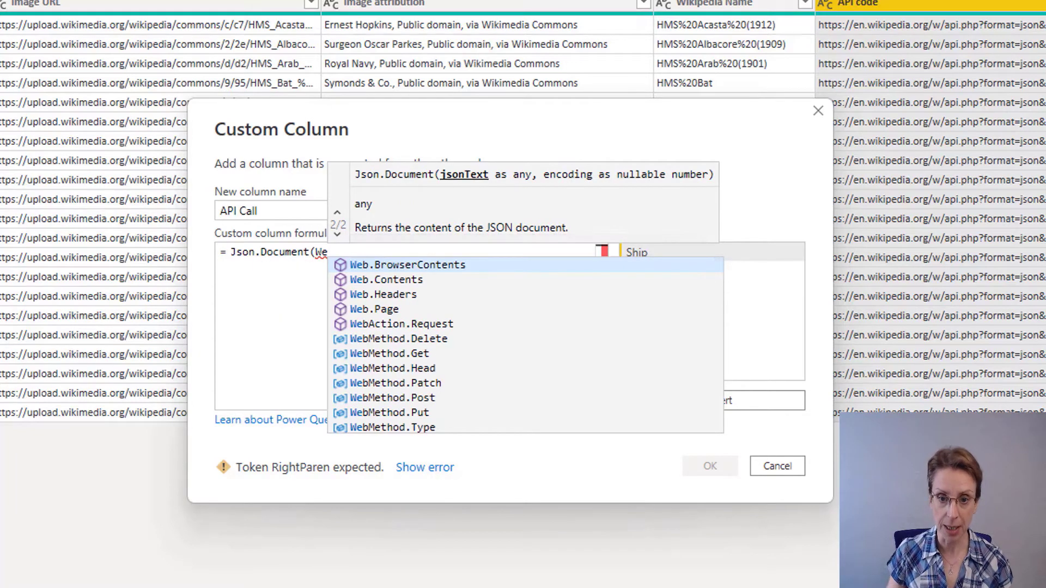
text(b.Contents)
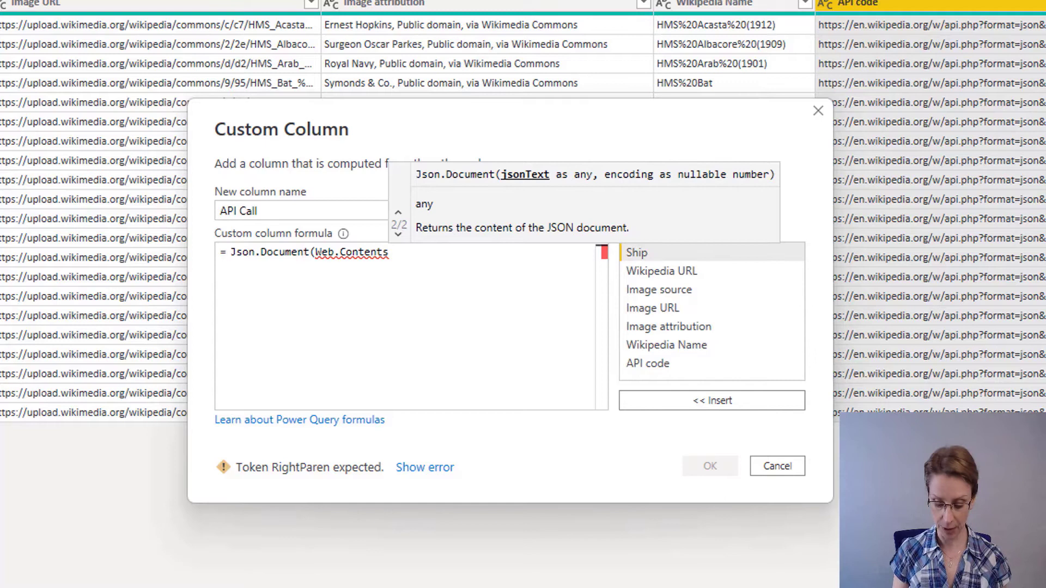
text(()
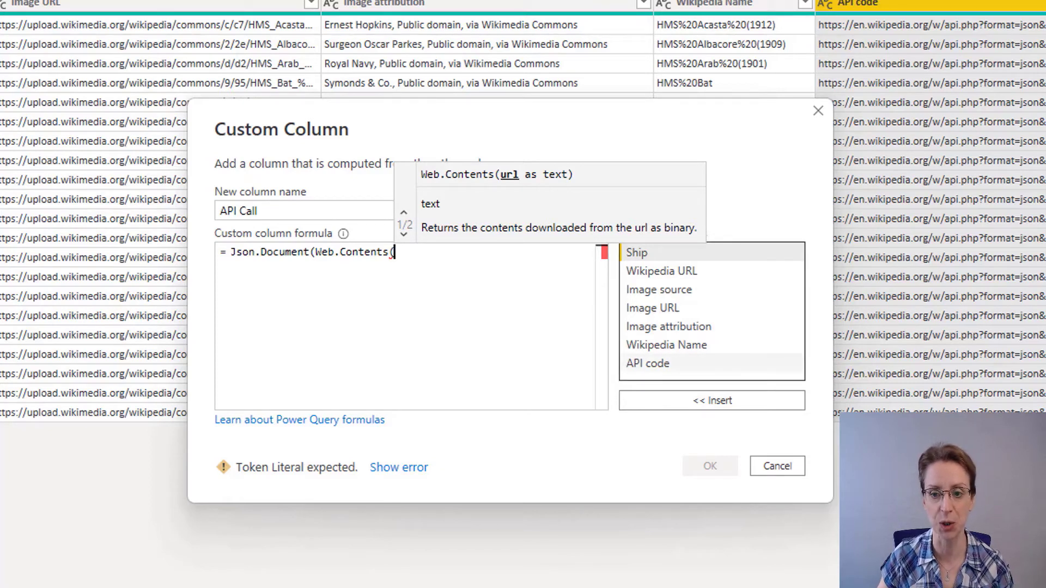
Complete the API Call formula with the [API code] column and both closing brackets, and create the column.
click(676, 364)
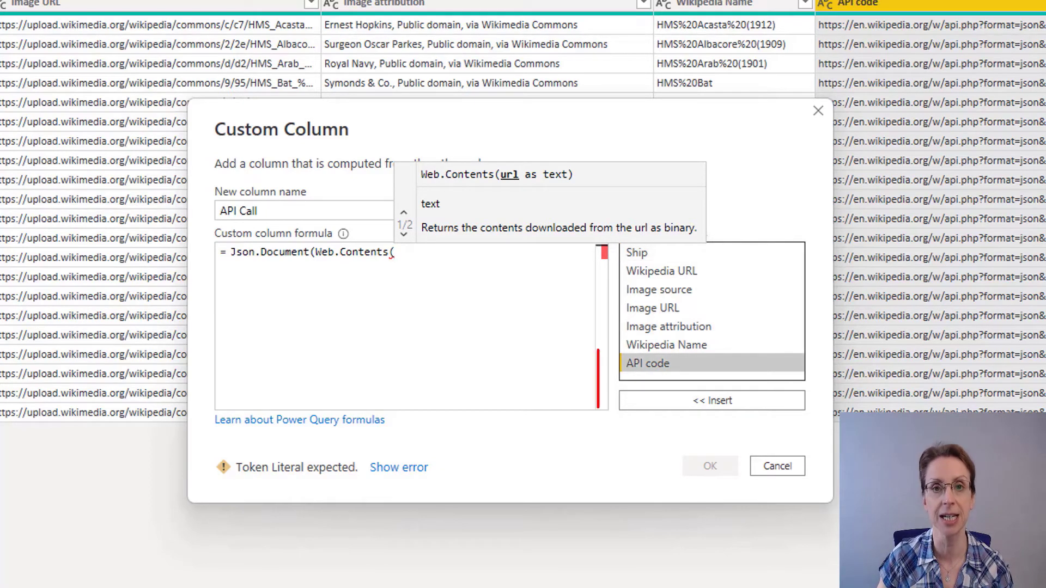
click(712, 401)
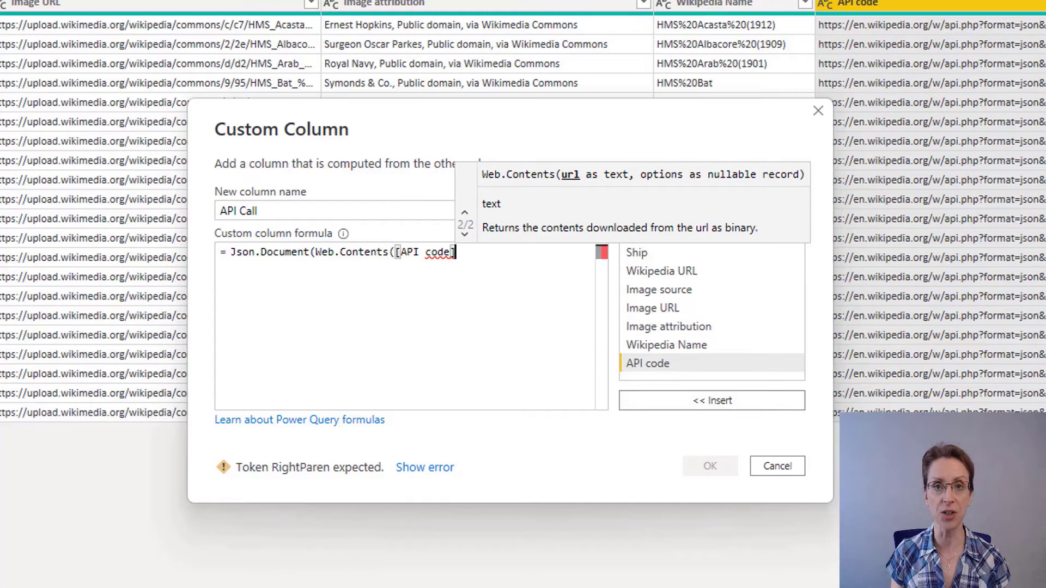
text()))
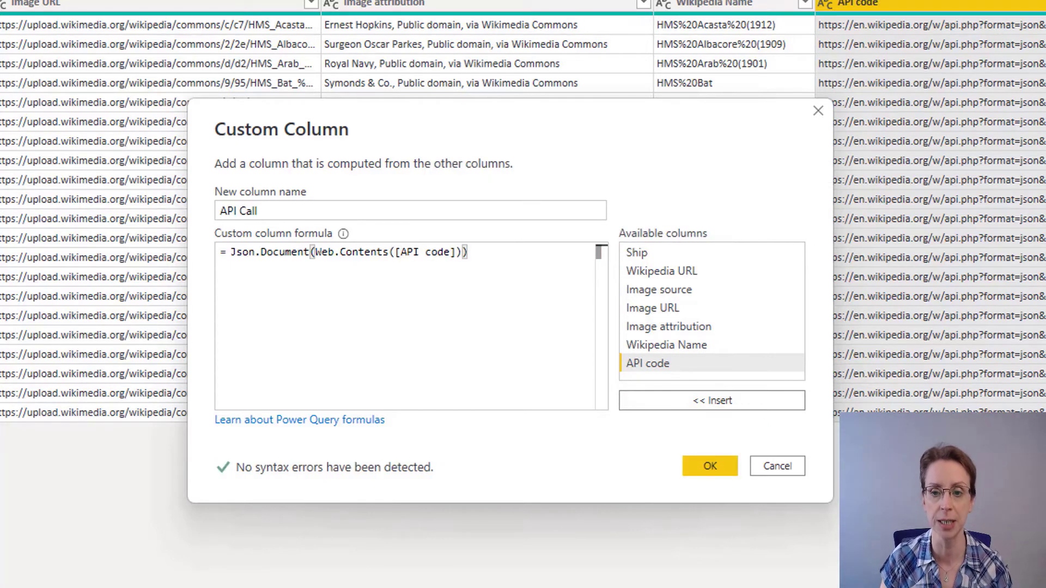
click(710, 466)
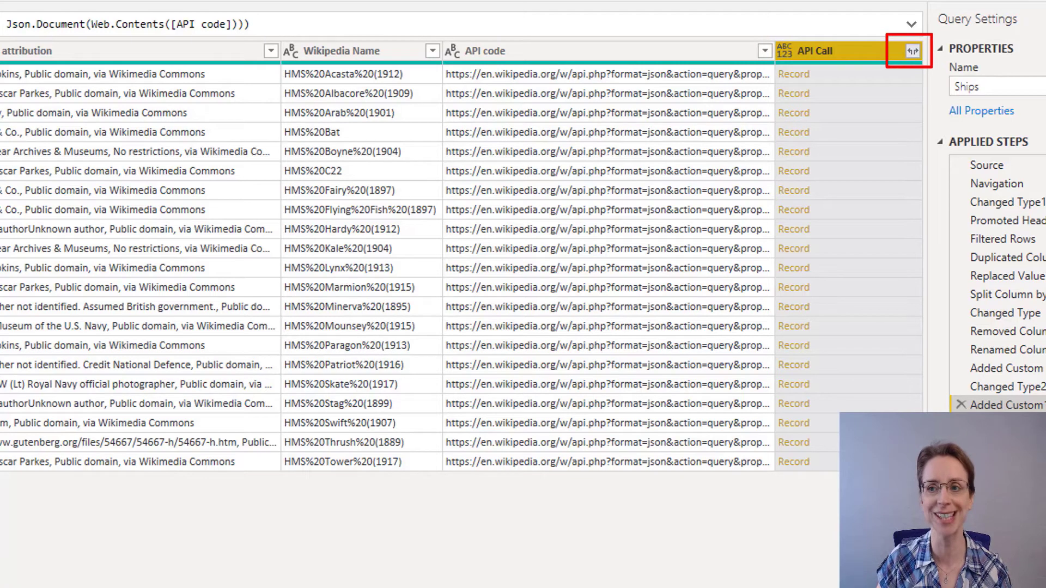
Expand the API Call records into batchcomplete and query, and expand API Call.query into pages, keeping the original column name as prefix.
click(913, 51)
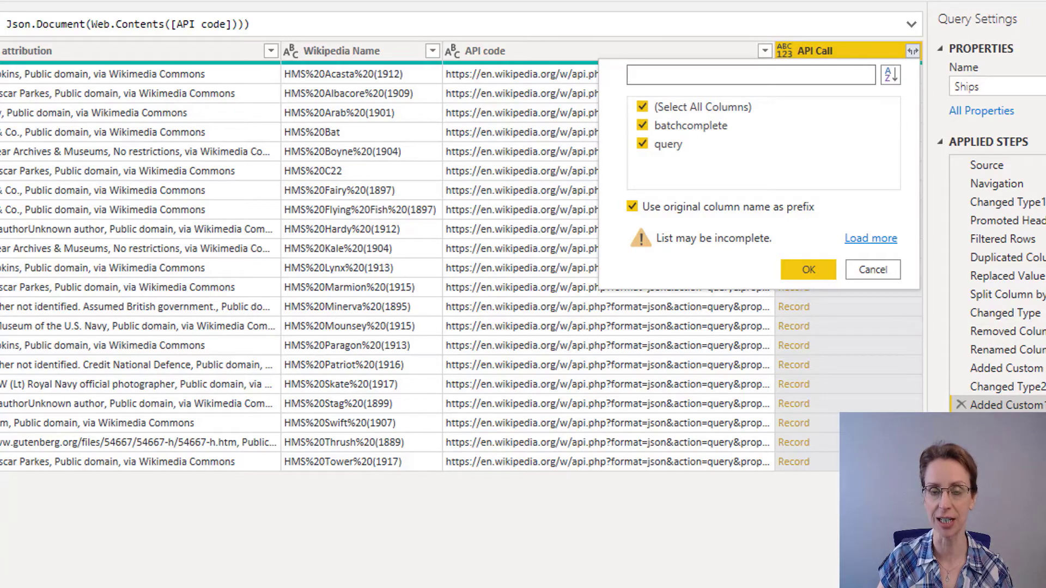
click(870, 238)
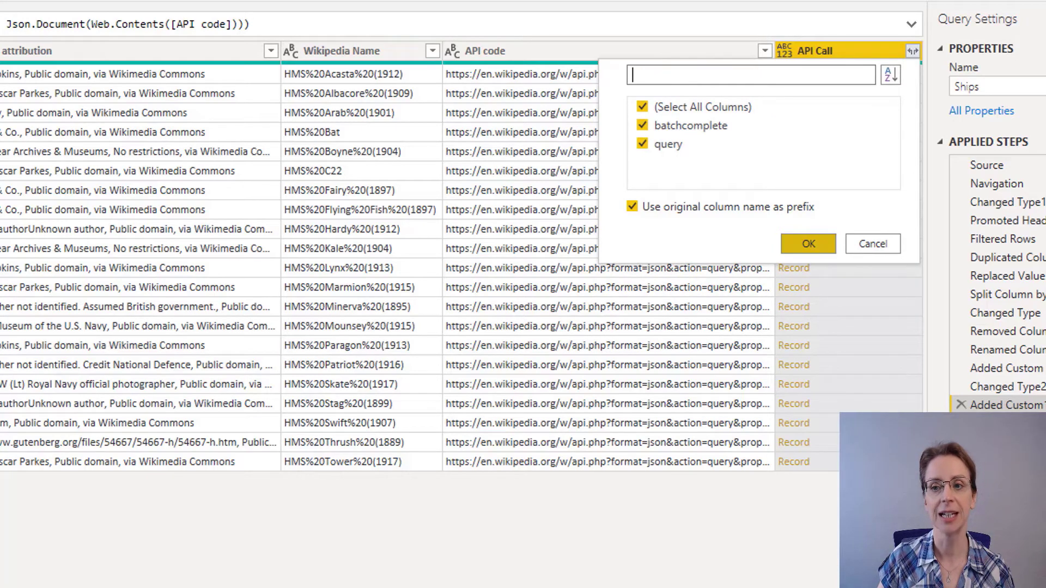
click(809, 244)
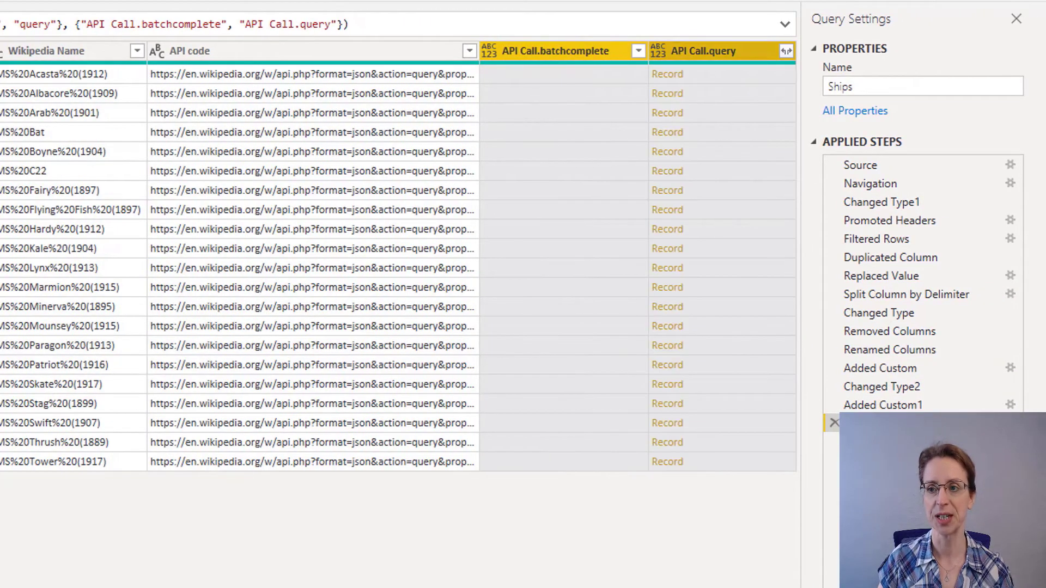
mouse_move(722, 63)
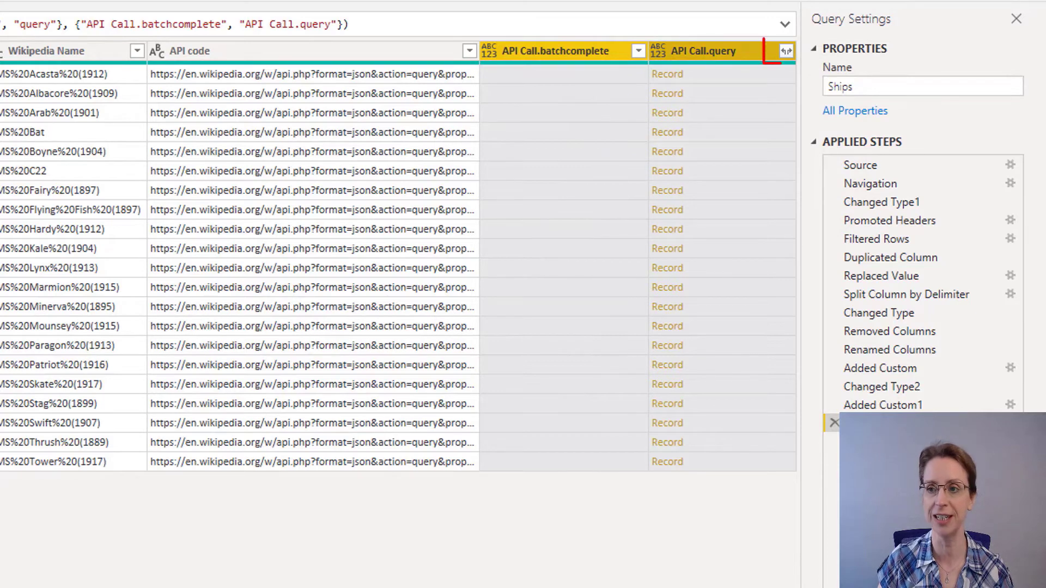
click(786, 51)
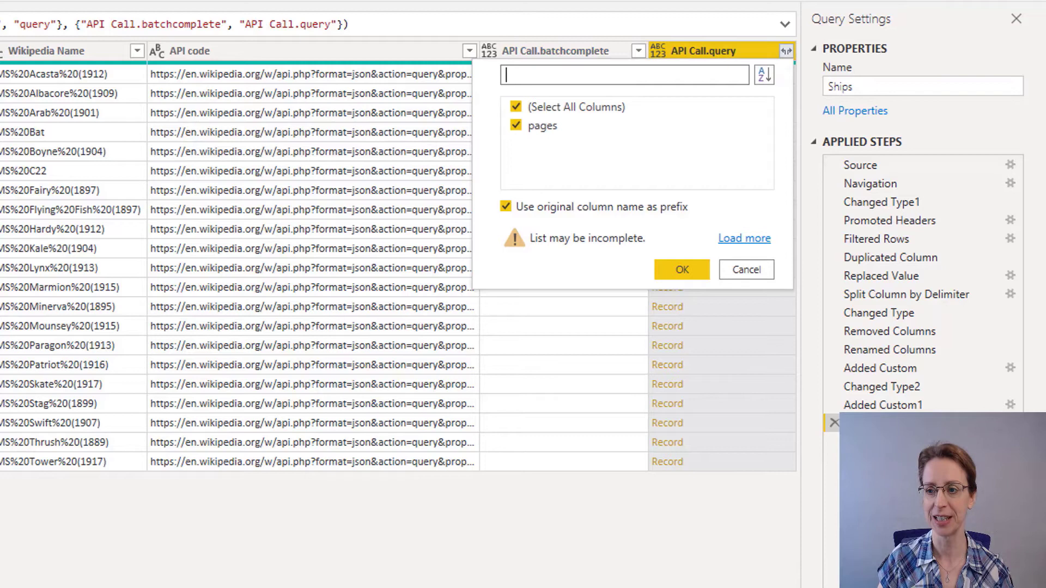
click(744, 238)
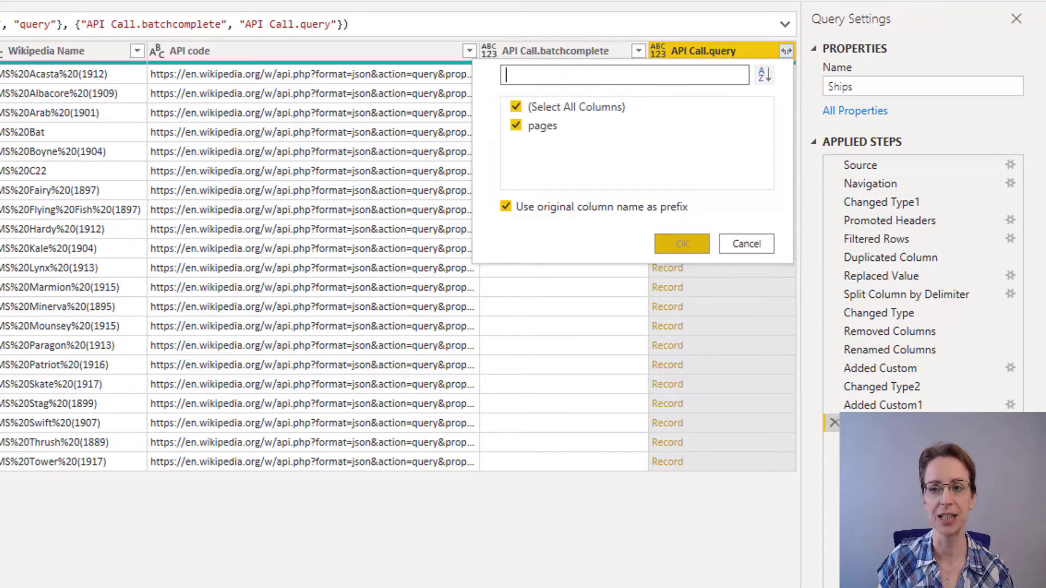
click(682, 244)
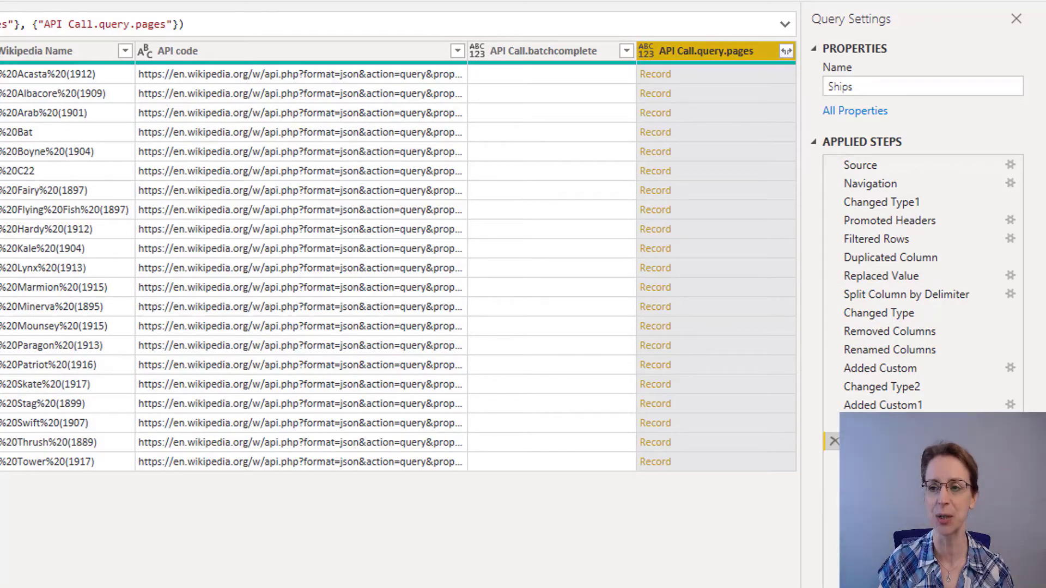
Load the full field list of API Call.query.pages and expand it into all page ID columns, keeping the prefix.
click(786, 51)
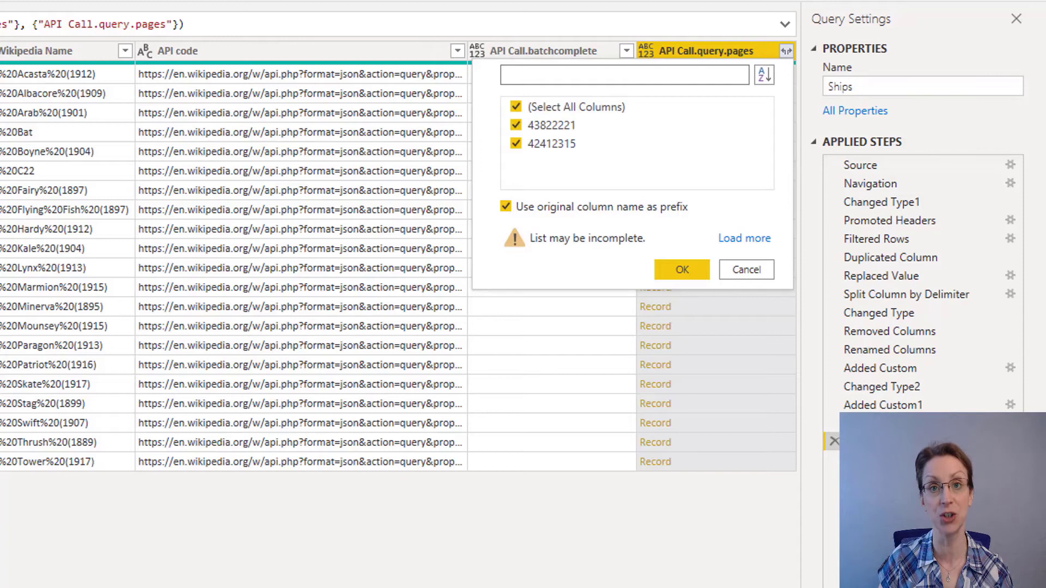
click(744, 238)
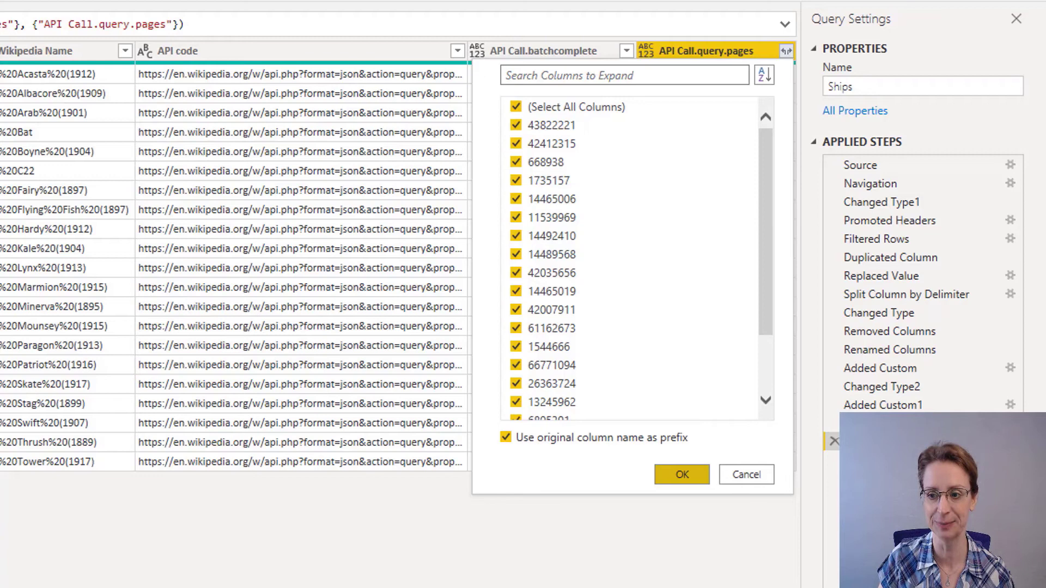
key(Return)
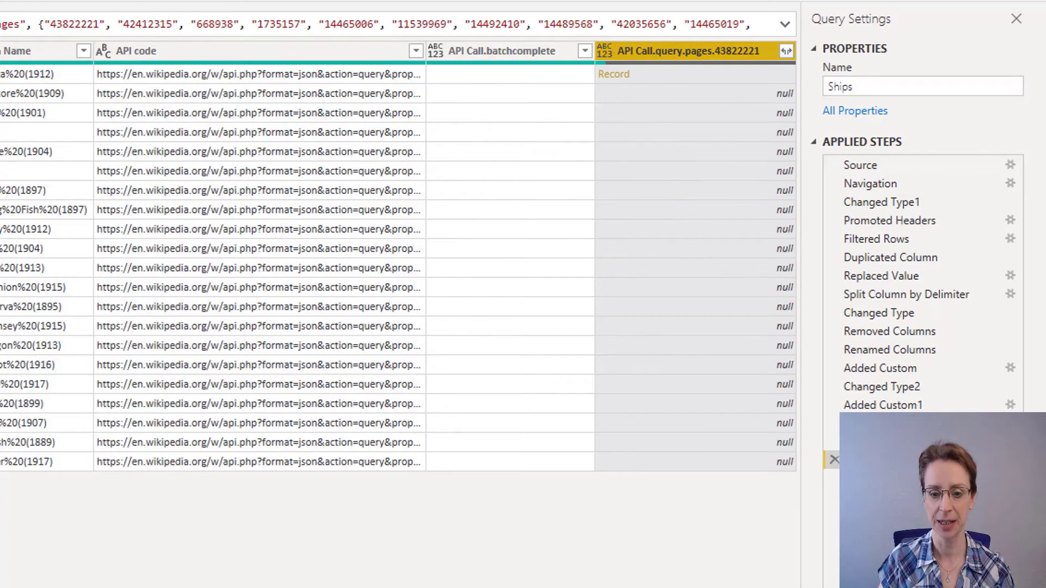
Unpivot only the selected API Call.query.pages ID columns into attribute and value columns.
scroll(399, 256, right, 9)
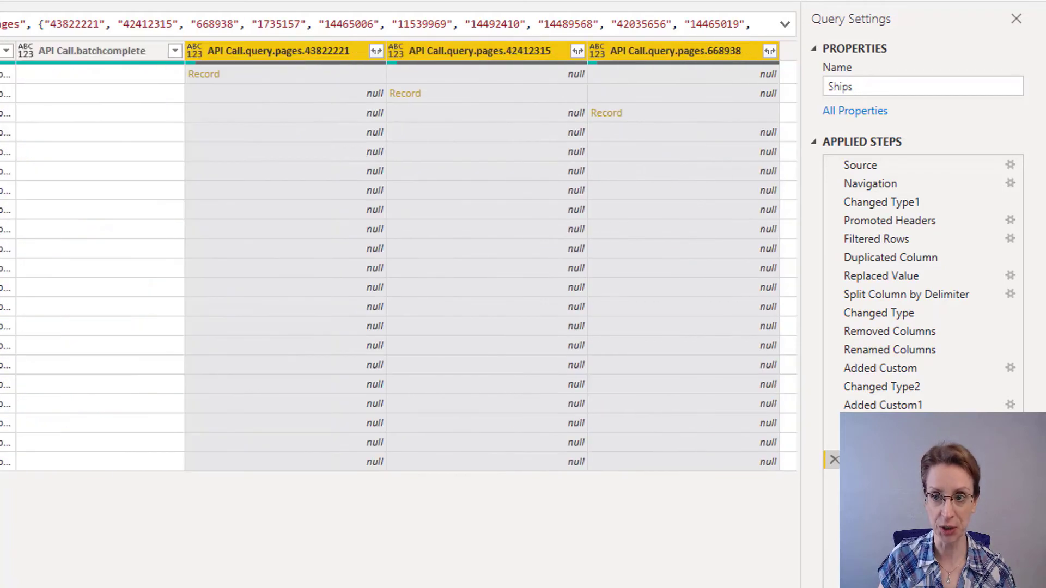
scroll(399, 256, right, 2)
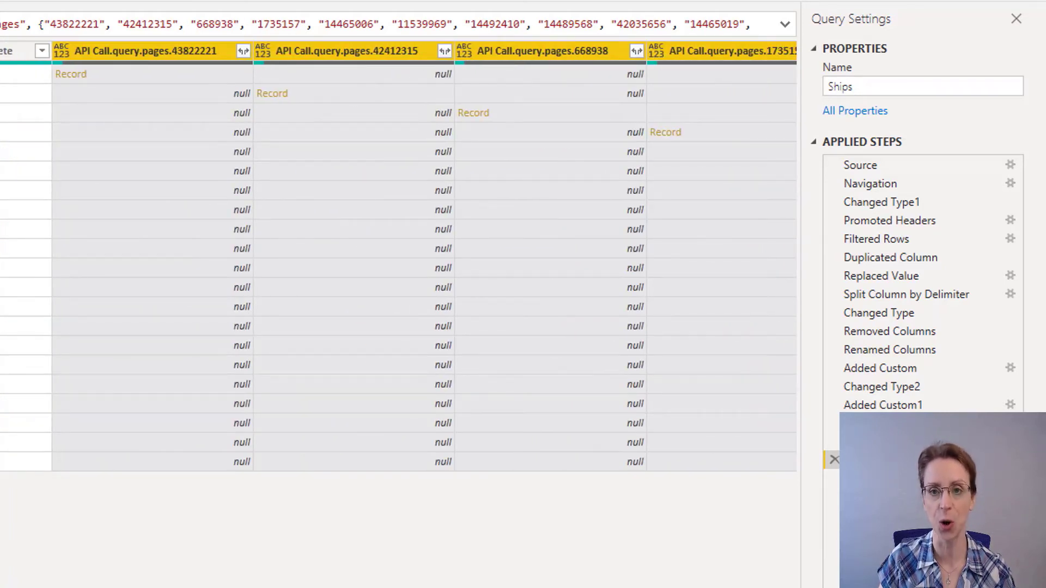
scroll(398, 256, right, 1)
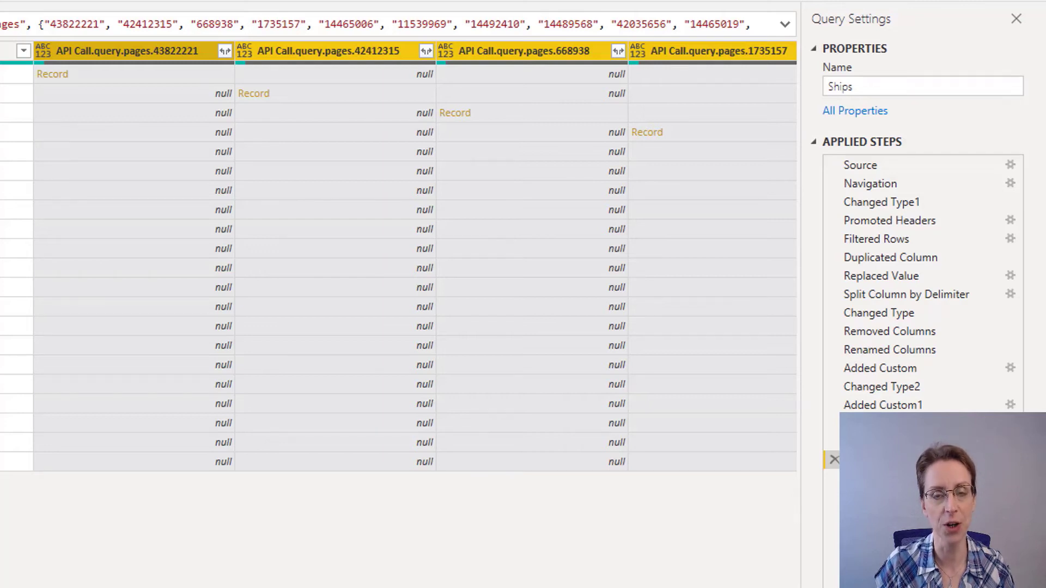
right_click(148, 53)
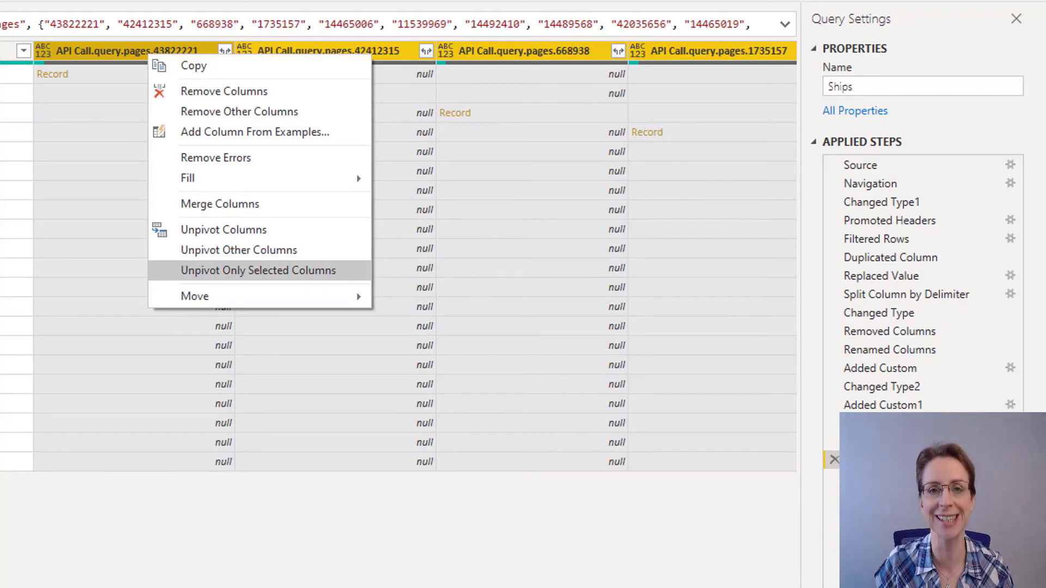
click(258, 270)
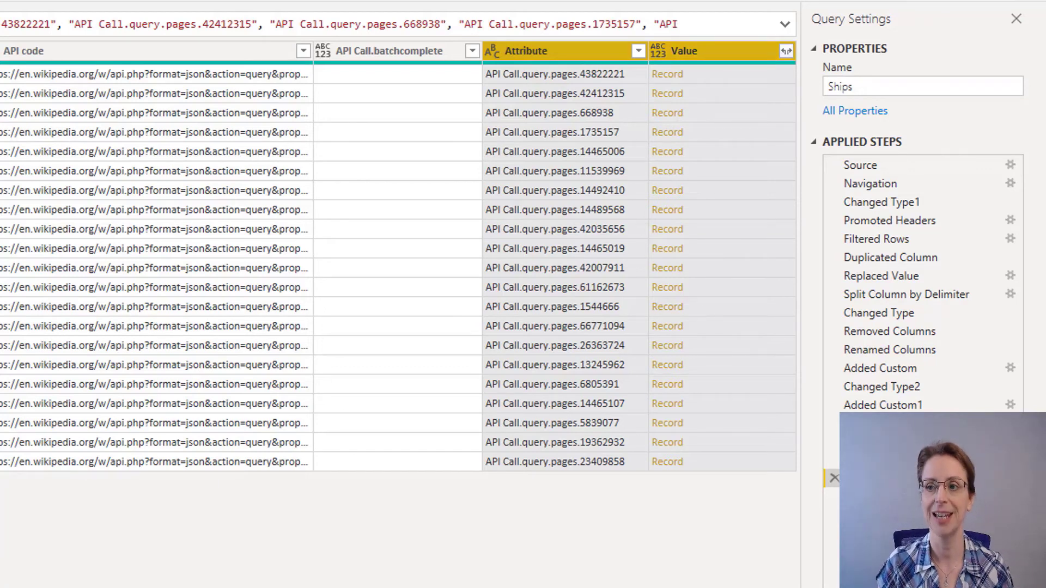
Expand the Value records into pageid, ns, title and extract, keeping the original column name as prefix.
click(786, 51)
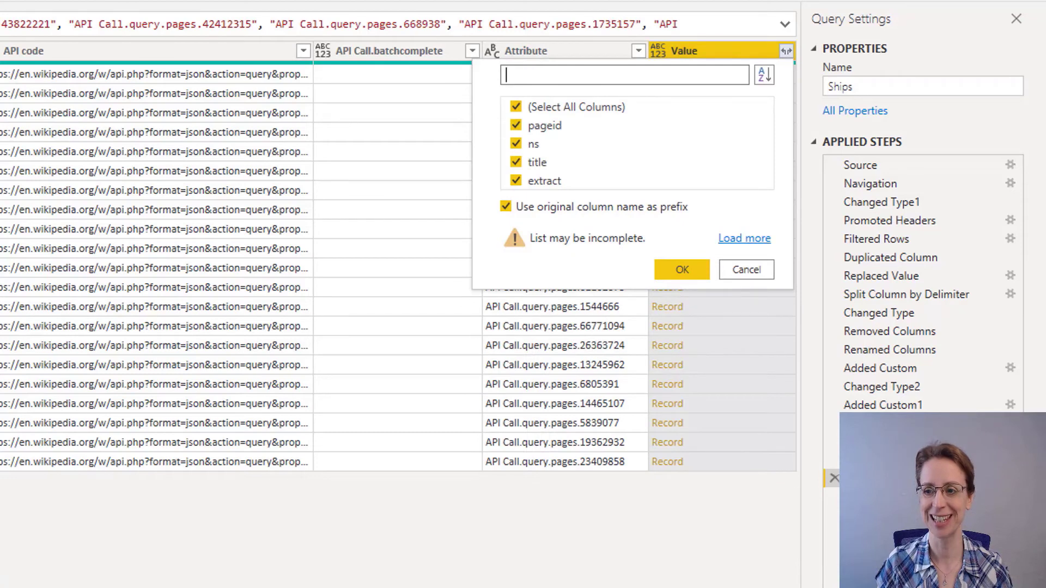
click(744, 239)
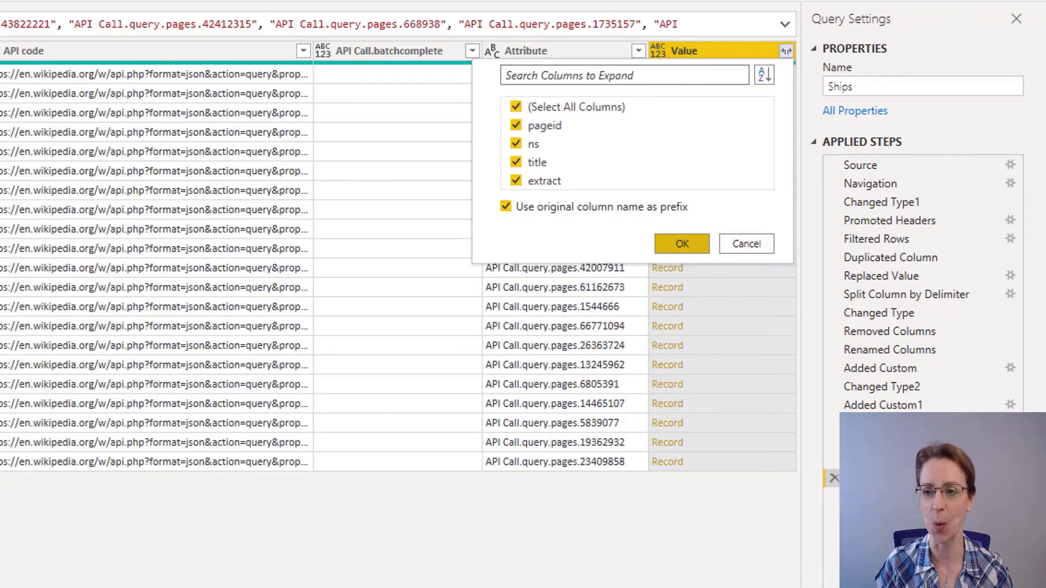
click(682, 244)
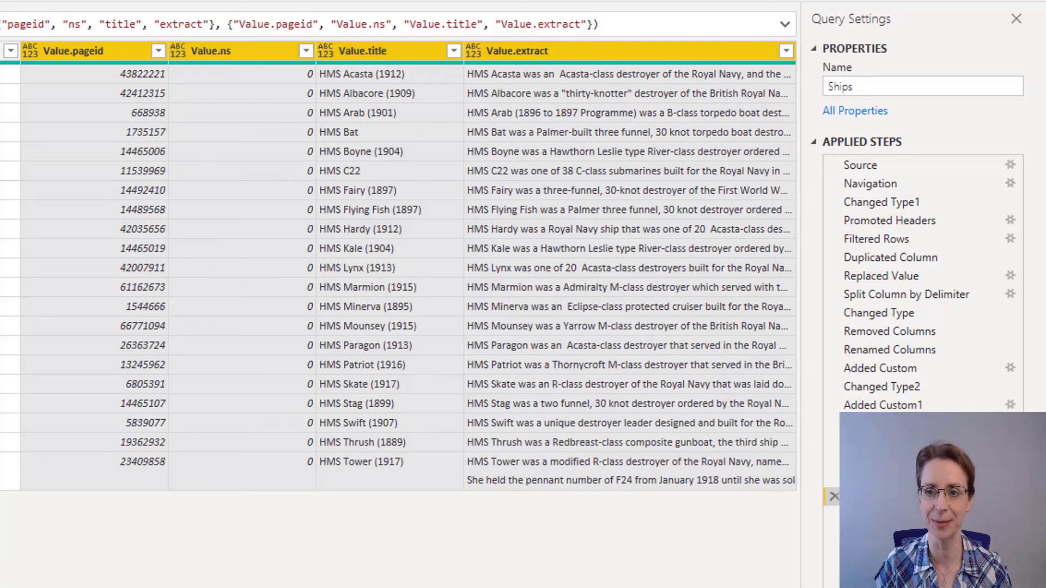
Rename the Value.extract column as Extract and set its data type to Text.
double_click(518, 50)
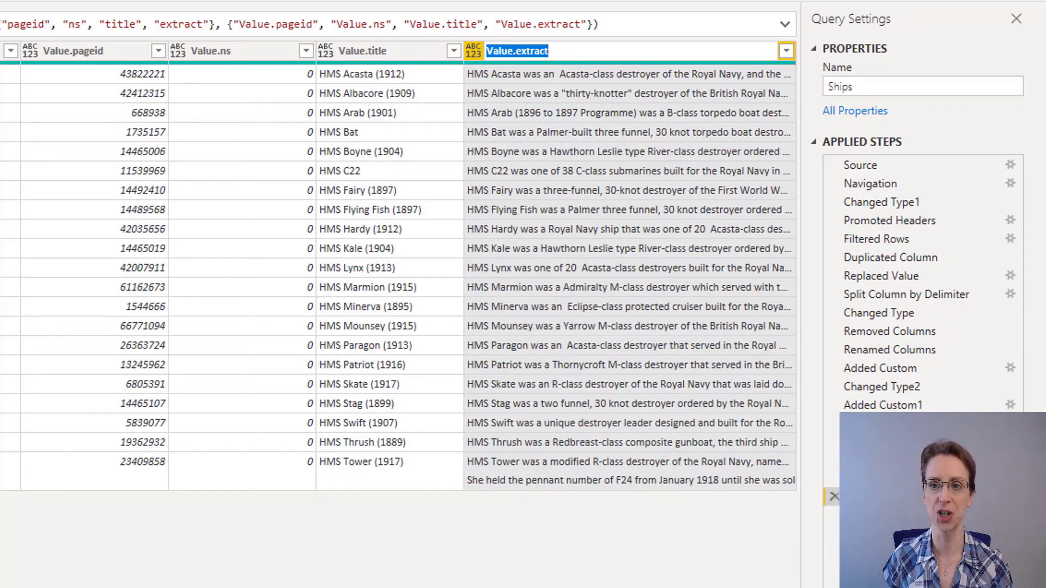
text(Extract)
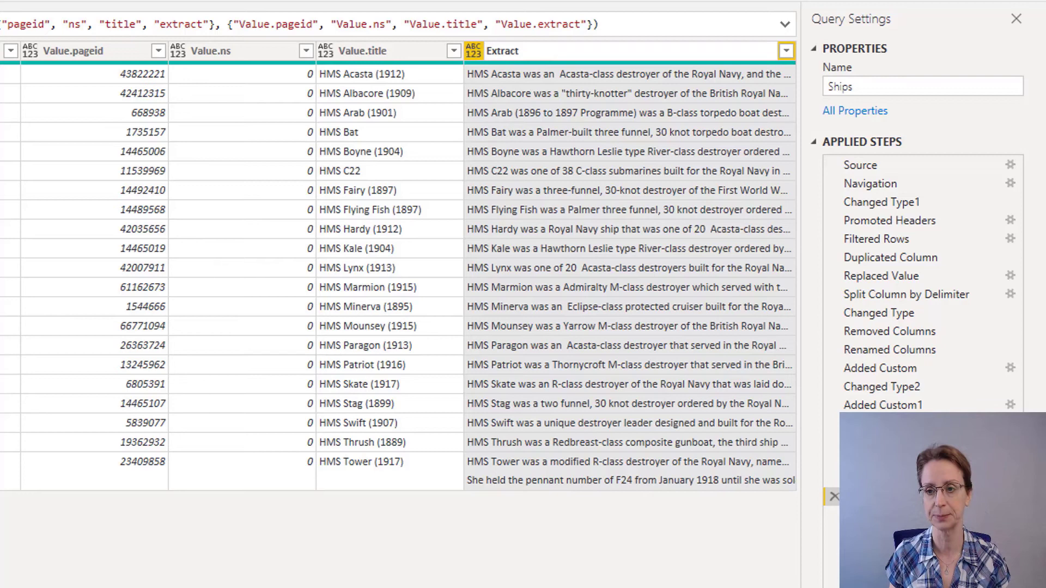
key(Return)
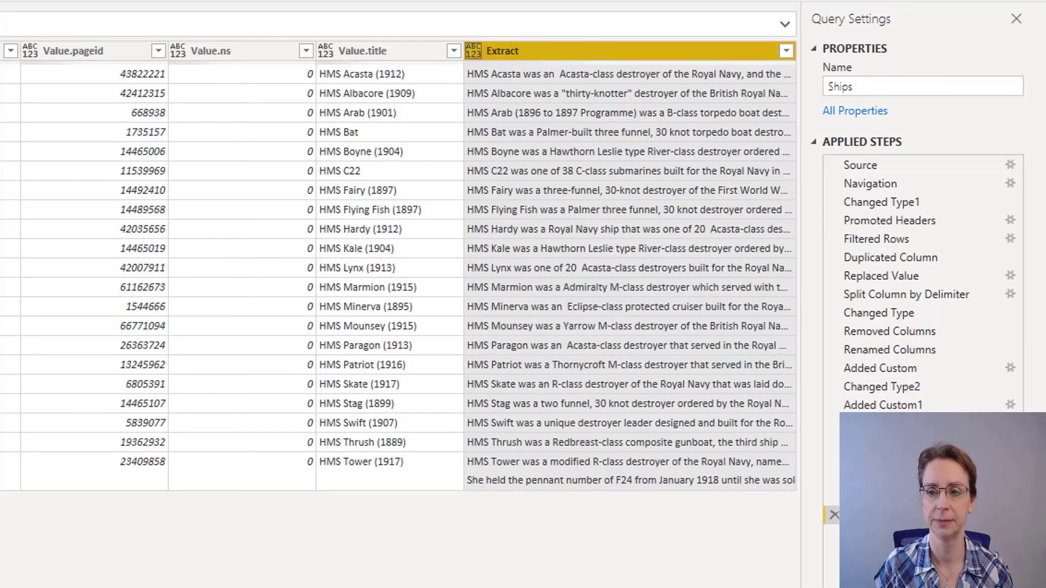
click(473, 51)
click(507, 265)
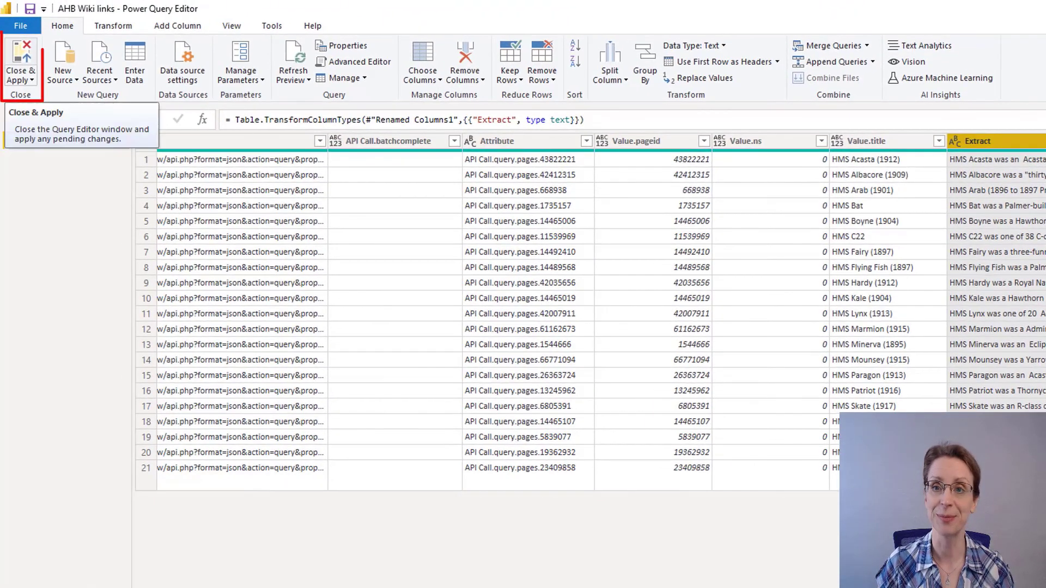
Apply the query changes and add a card visual, resized to fill the space directly beneath the ship image.
click(20, 53)
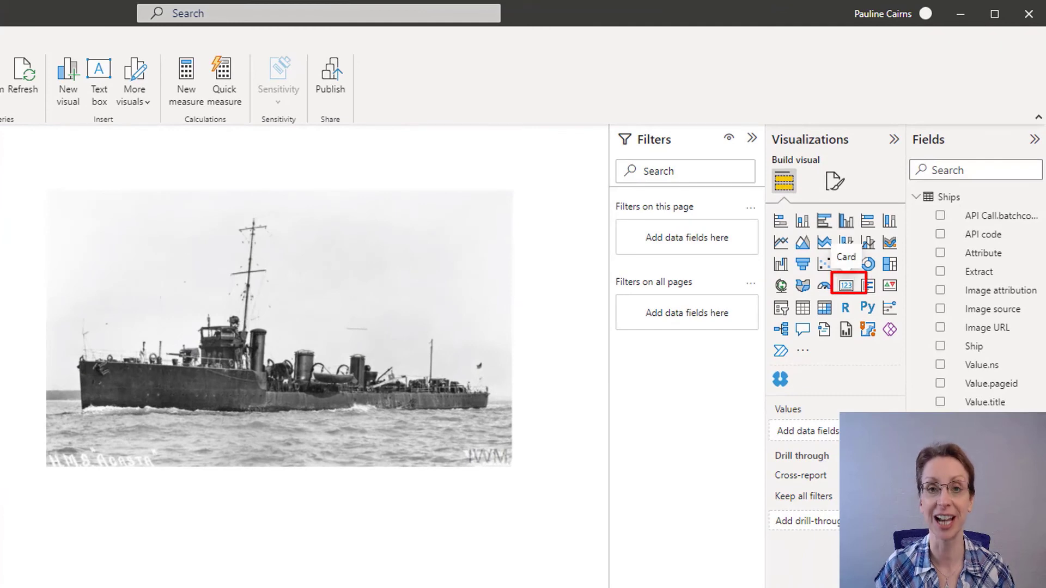
click(846, 284)
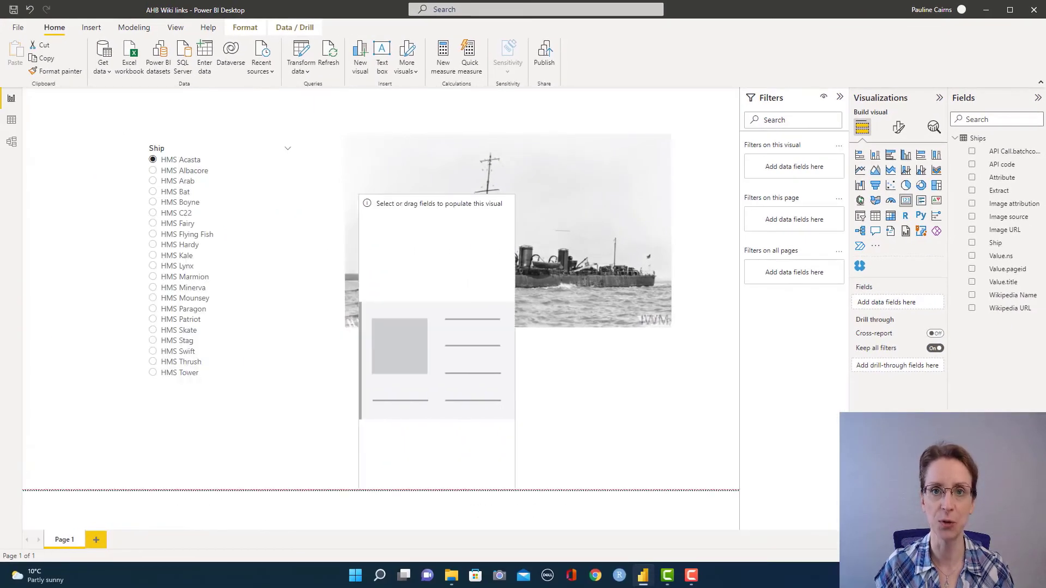
drag(437, 305, 521, 306)
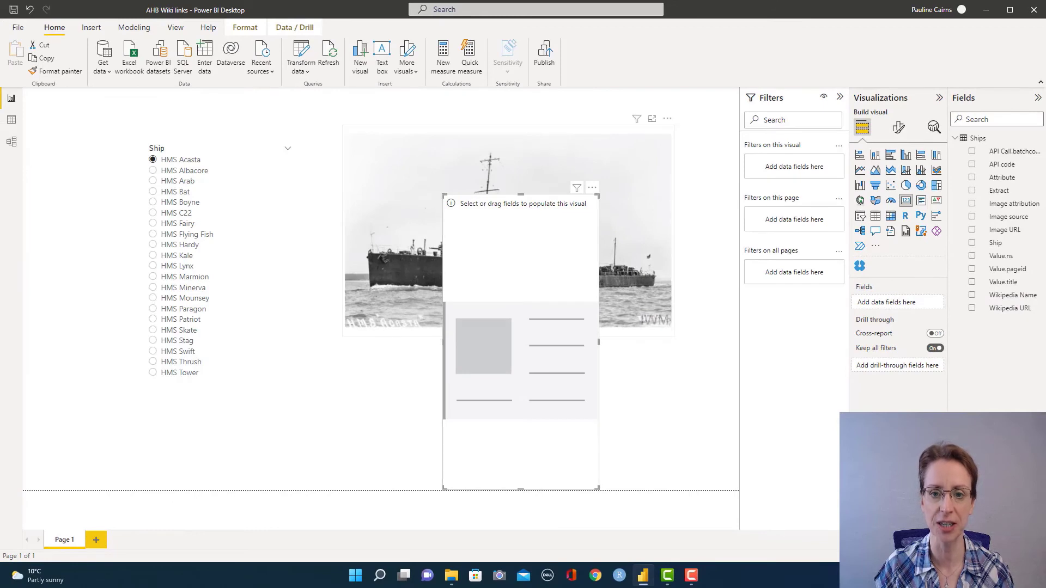
drag(521, 194, 434, 344)
drag(434, 344, 414, 347)
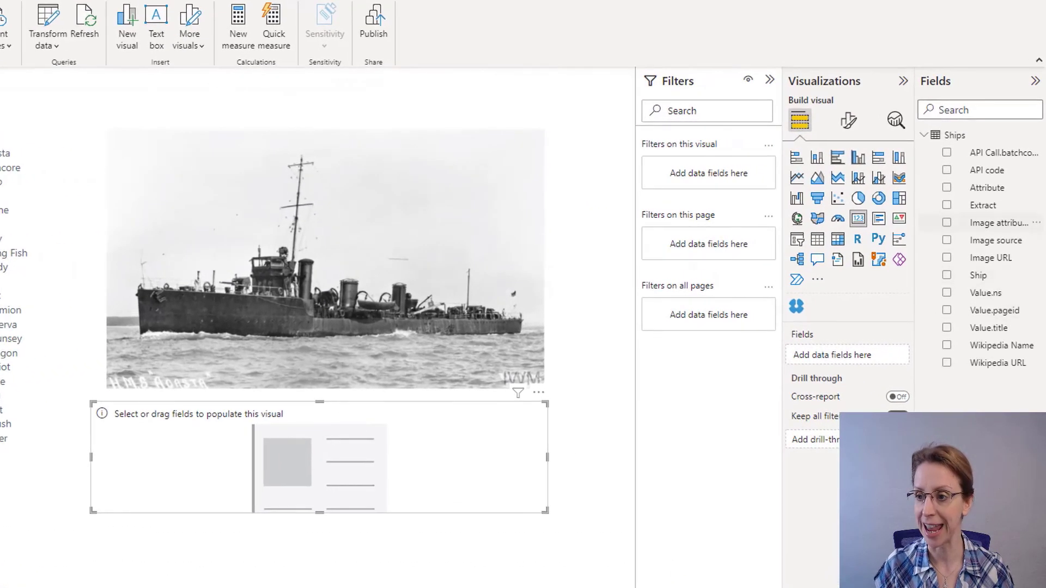
Fill the card with the Extract field and turn off its category label.
drag(983, 205, 851, 355)
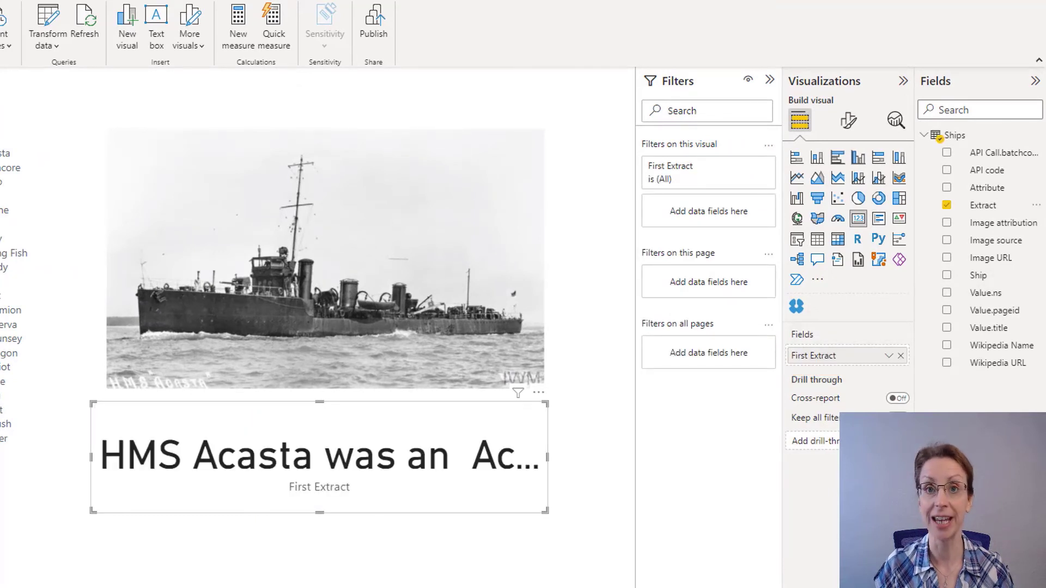
click(849, 120)
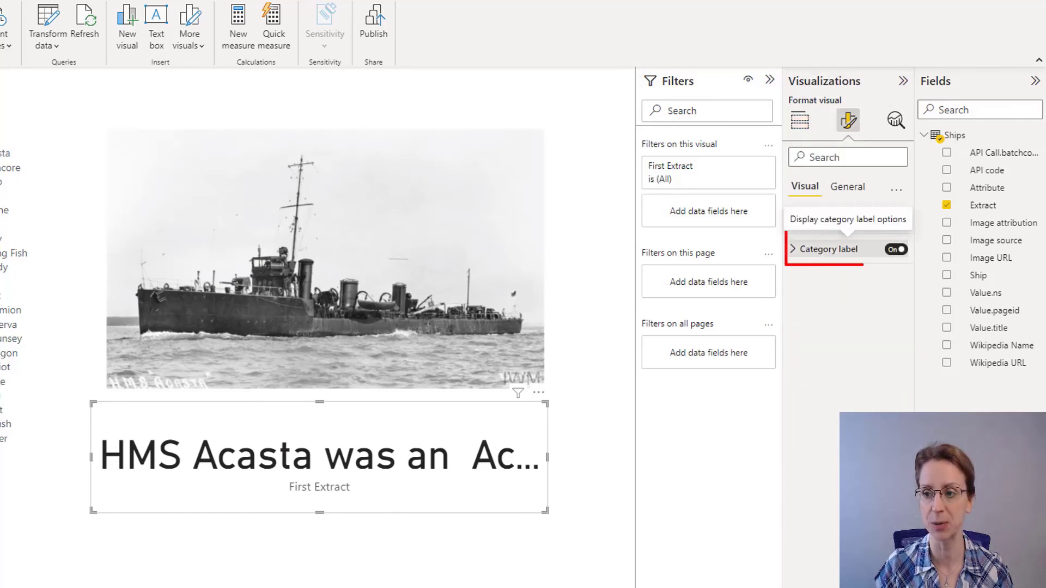
click(897, 249)
click(896, 249)
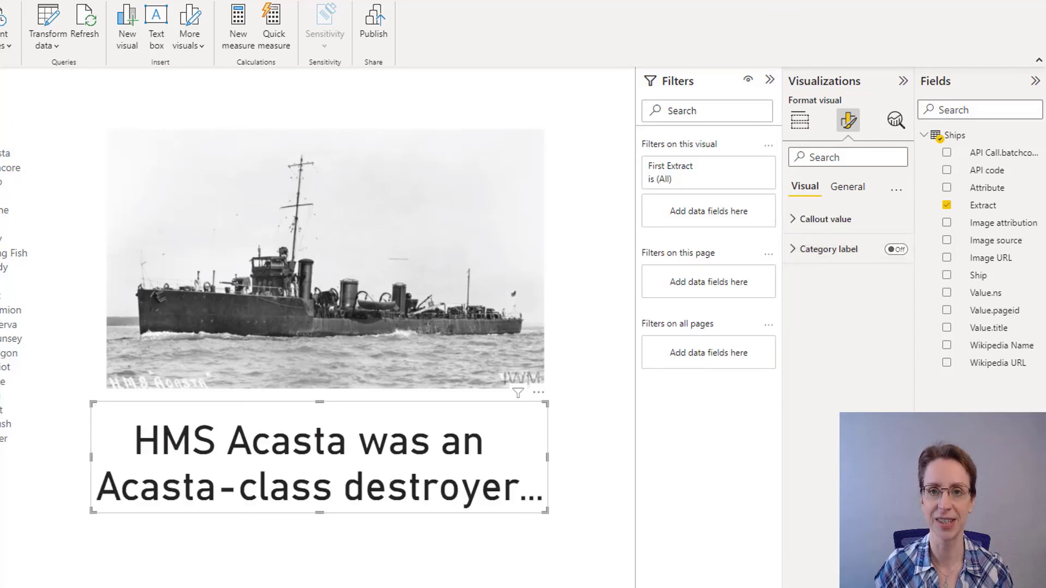
Set the font size of the card's callout value to 14 and deselect the card.
click(825, 219)
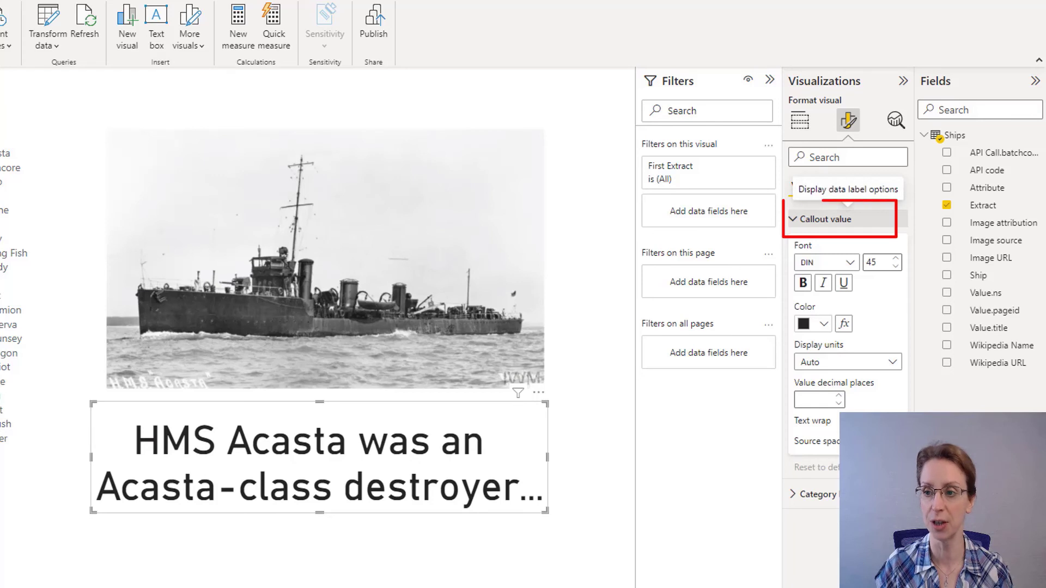
double_click(871, 263)
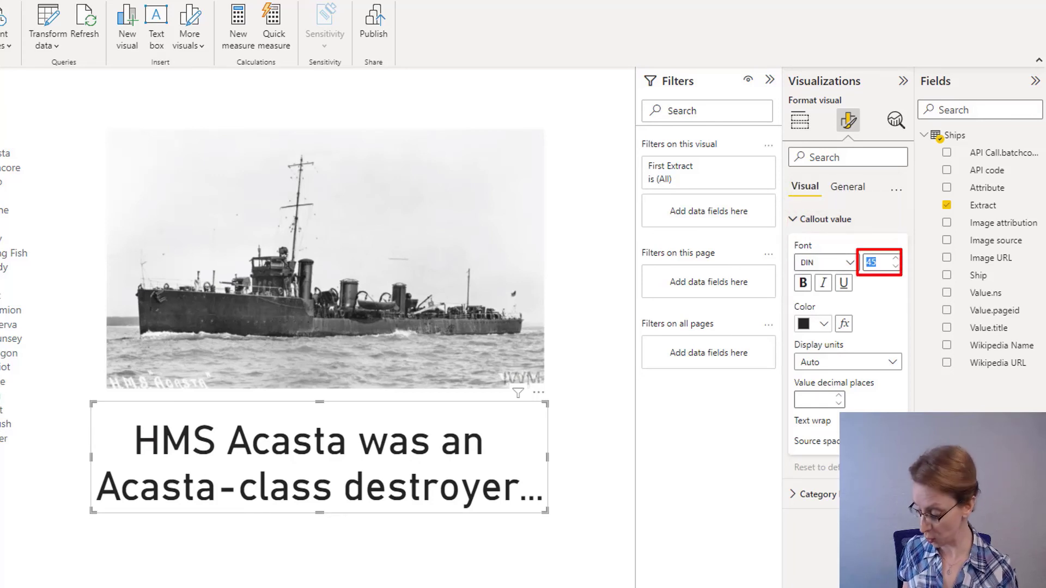
text(14)
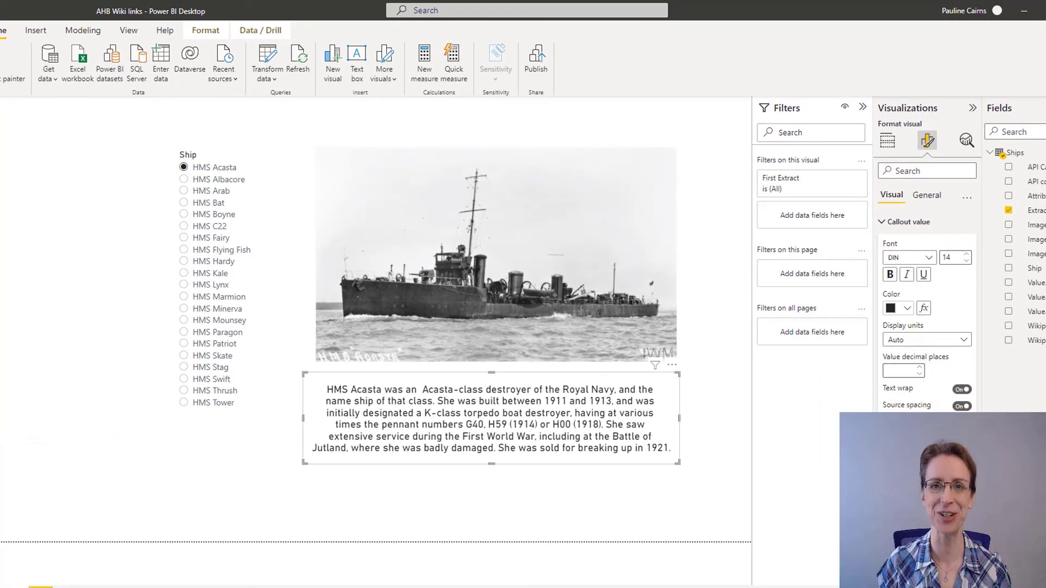
key(Escape)
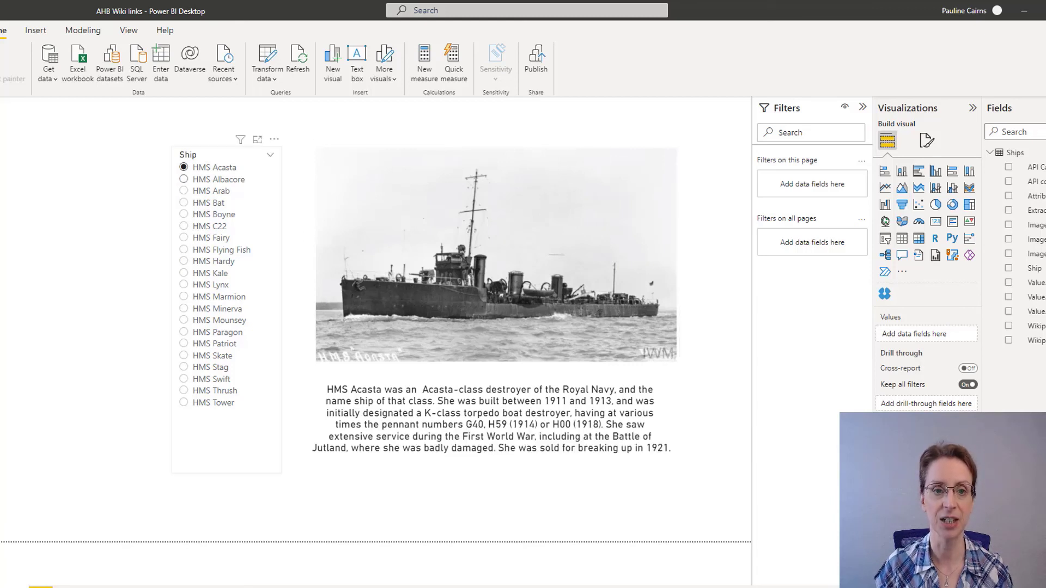
Select HMS Albacore, HMS Arab and HMS Bat in turn in the Ship slicer to check each ship's image and text.
click(183, 180)
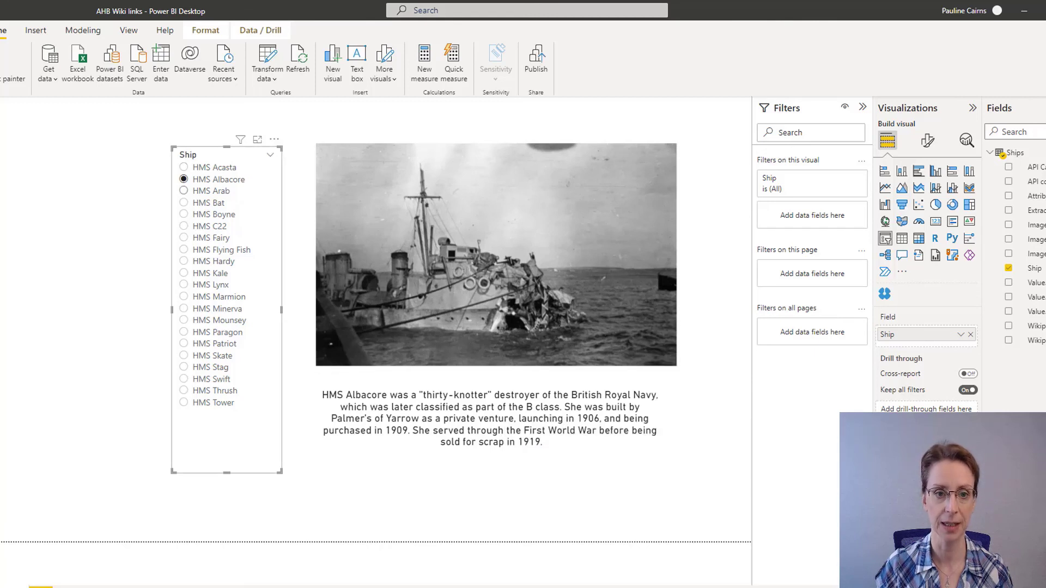
click(184, 191)
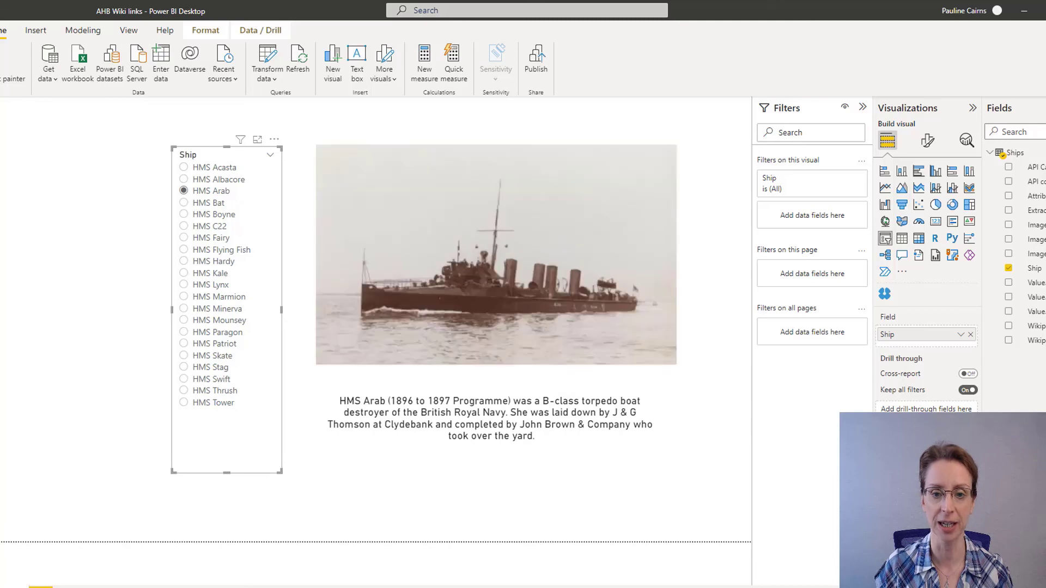
click(184, 202)
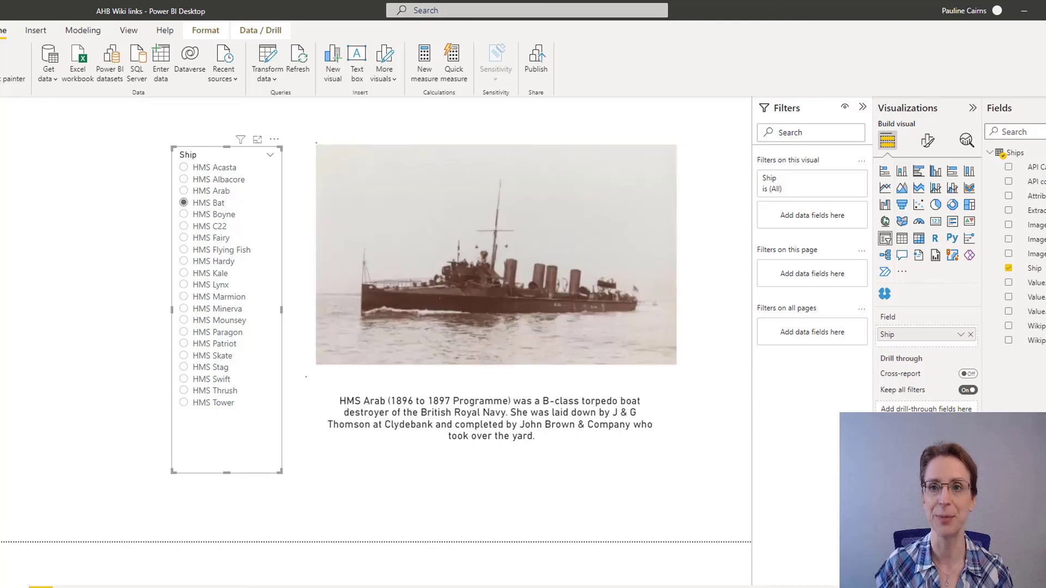